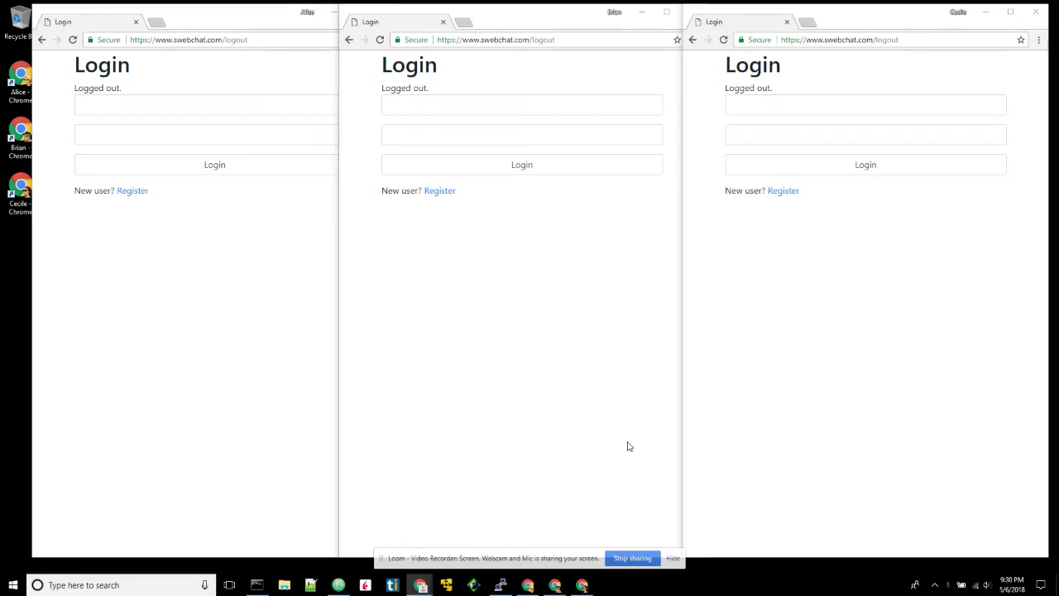
- Bring the first browser window forward and select part of its page address
click(210, 40)
drag(223, 40, 234, 43)
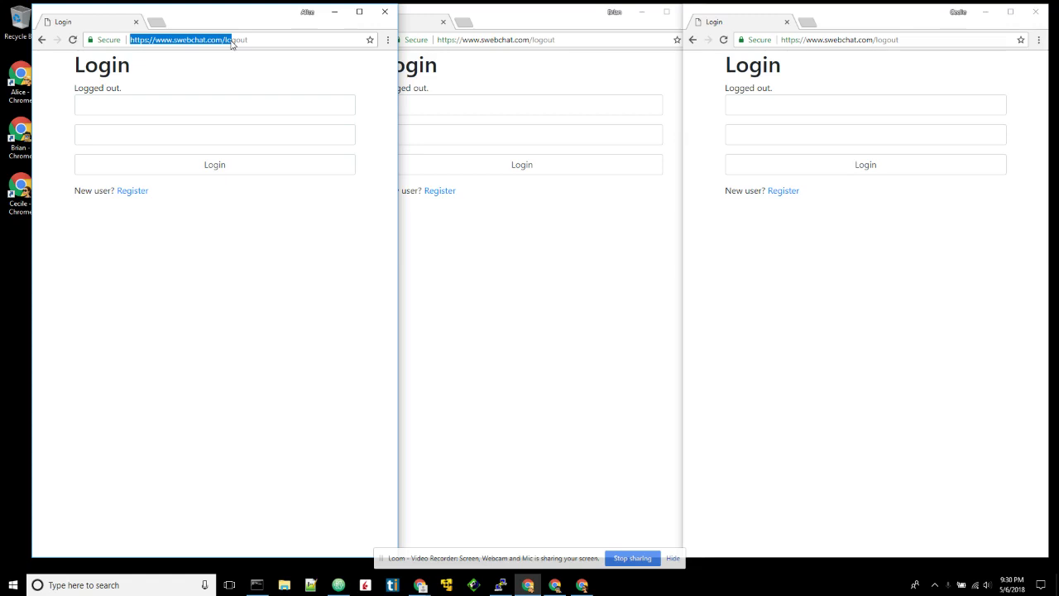
- Load the Swebchat site and open the new-user registration form
triple_click(276, 42)
text(swebchat.com)
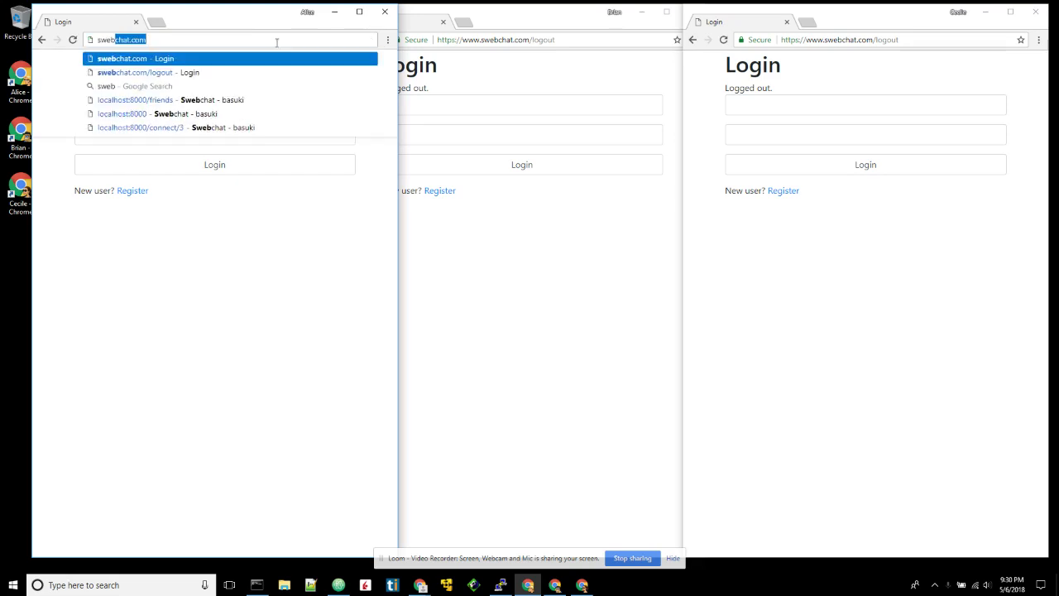
key(Return)
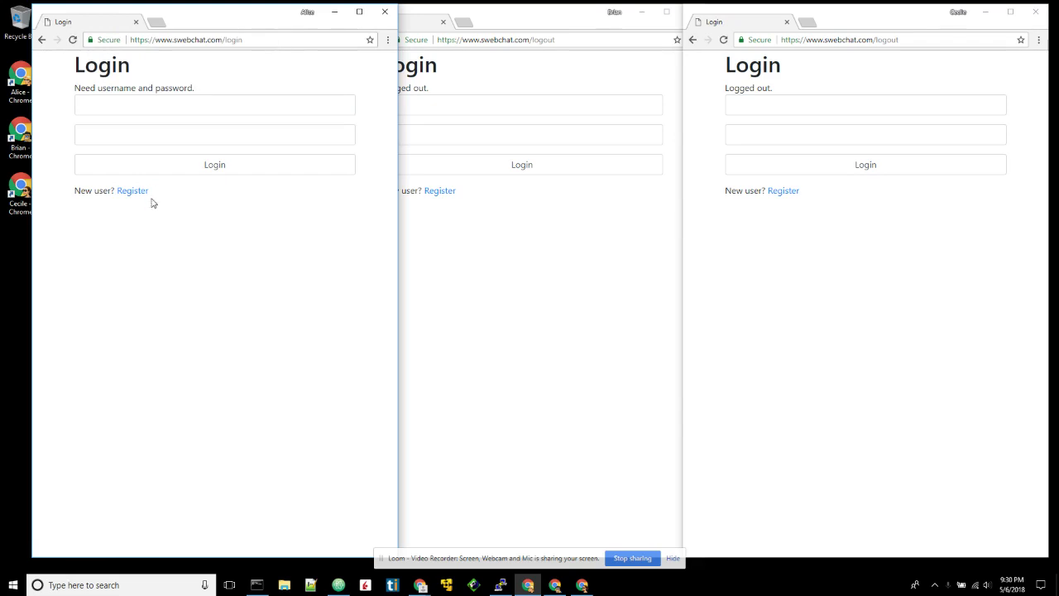
click(133, 191)
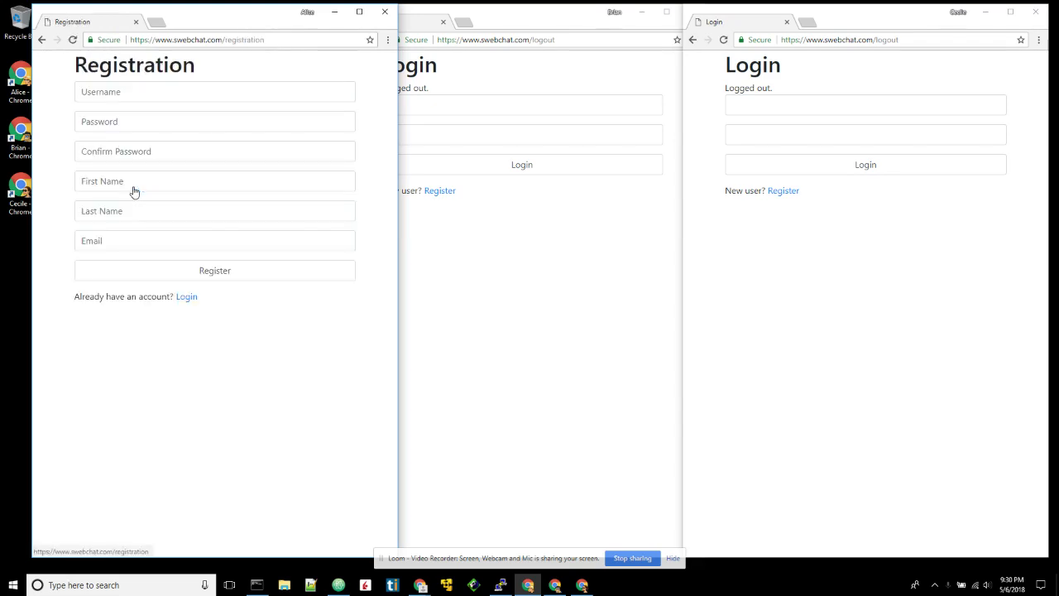
- Enter the new account's username and move past the password fields to first name
click(115, 96)
text(Al)
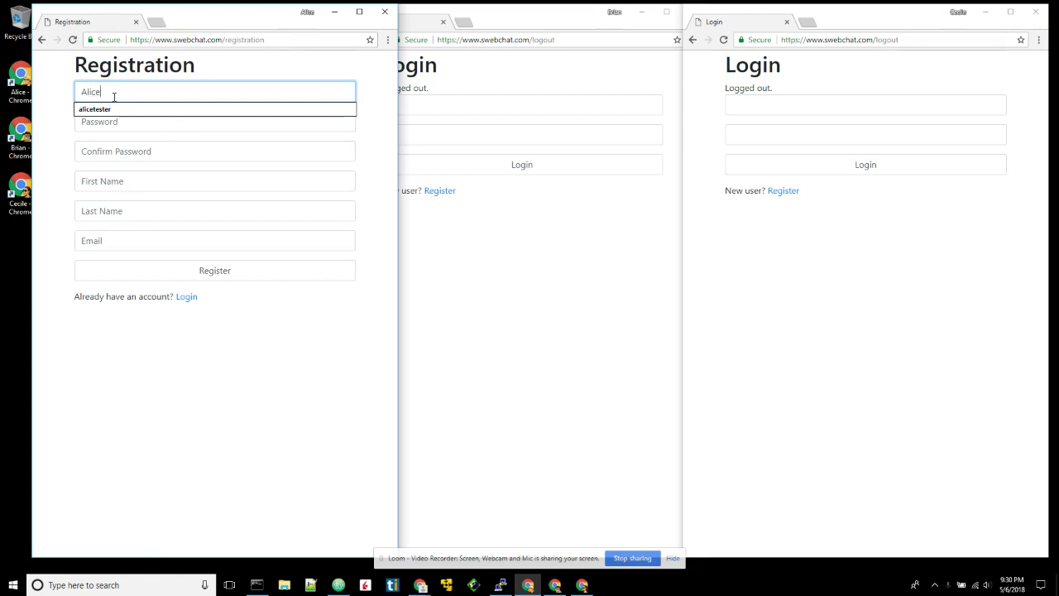
text(ice)
key(Tab)
key(shift+Tab)
key(Escape)
key(Tab)
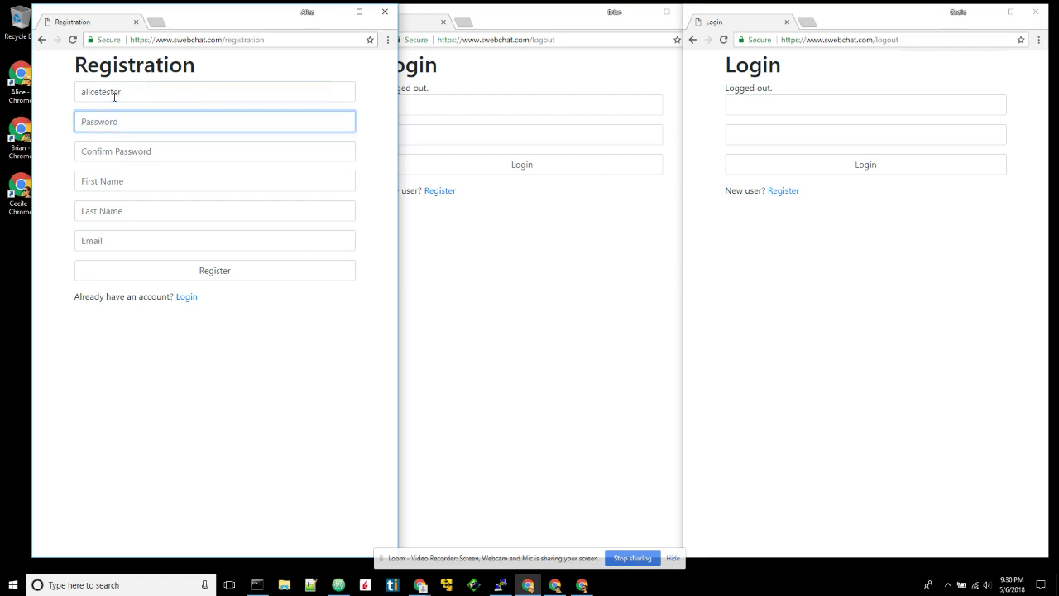
key(Tab)
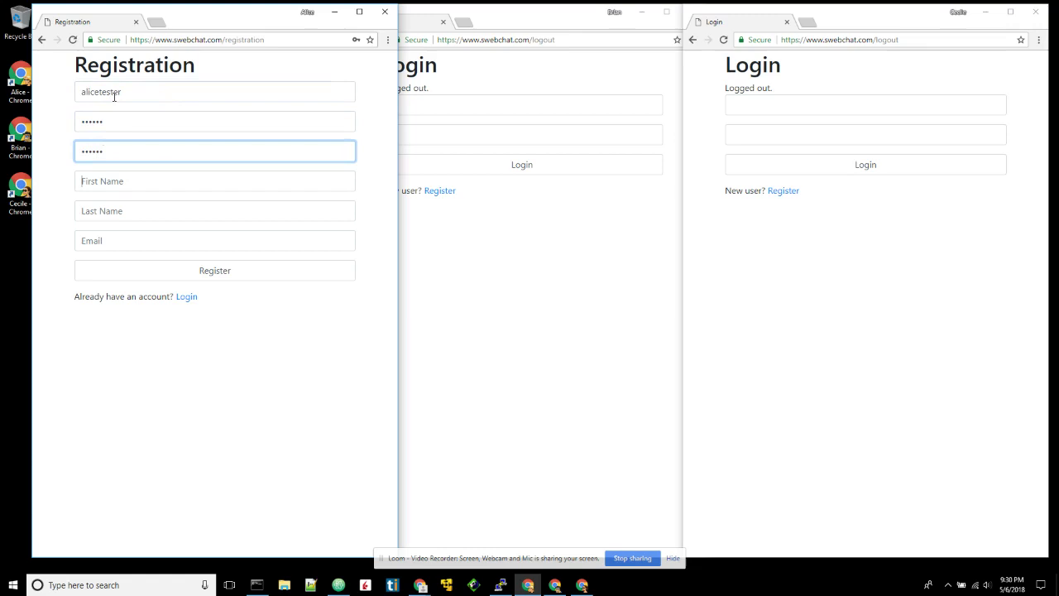
key(Tab)
- Fill in the first name, last name and e-mail, then submit the registration
text(Alice)
key(Escape)
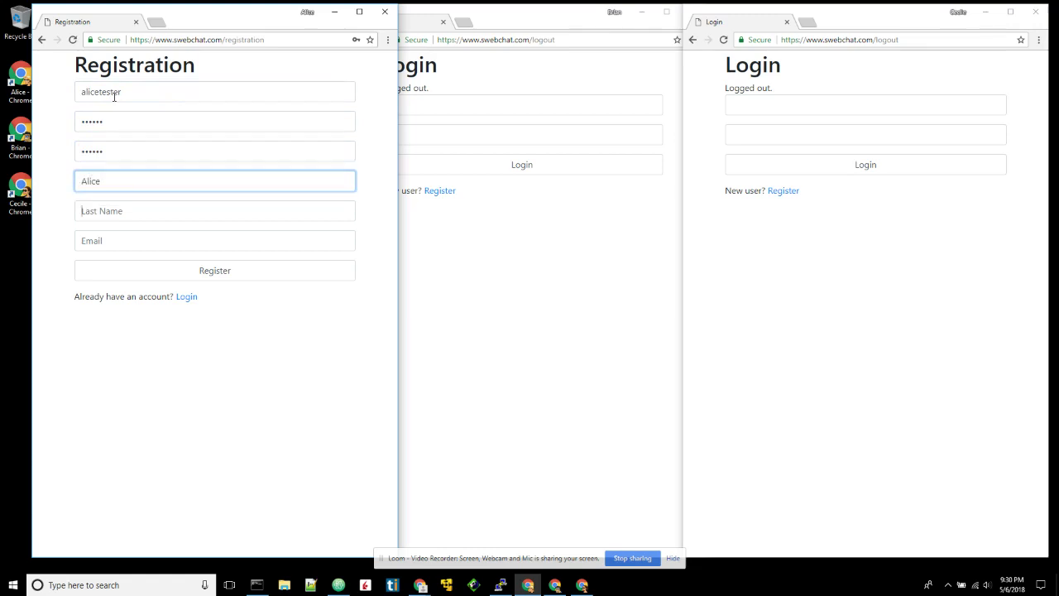
key(Tab)
text(Tester)
key(Tab)
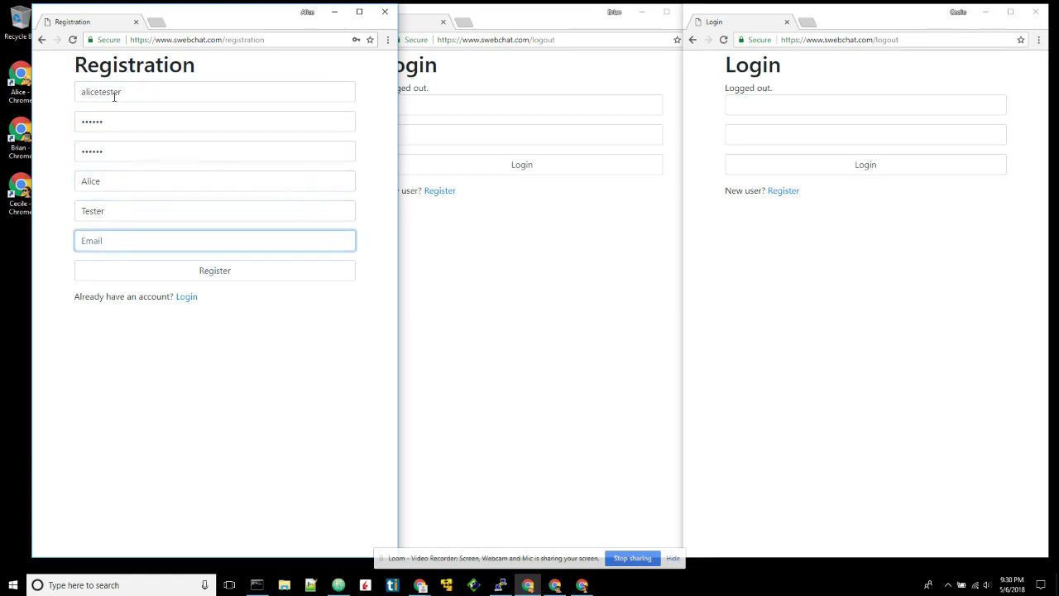
text(alice@te)
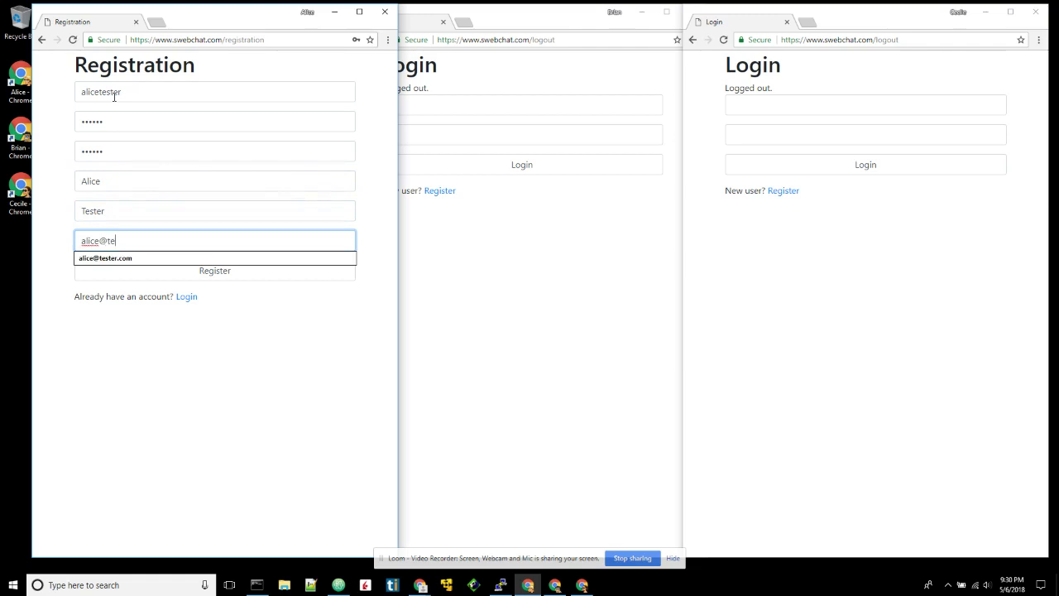
text(ster.com)
key(Return)
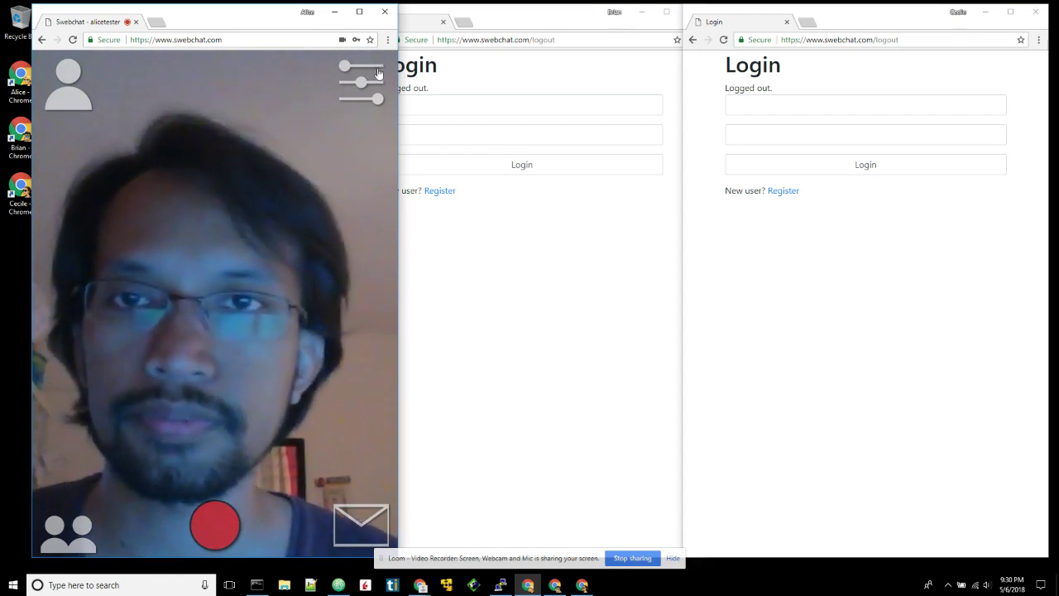
- In the second window, open registration and enter the username and password twice
click(474, 77)
click(450, 190)
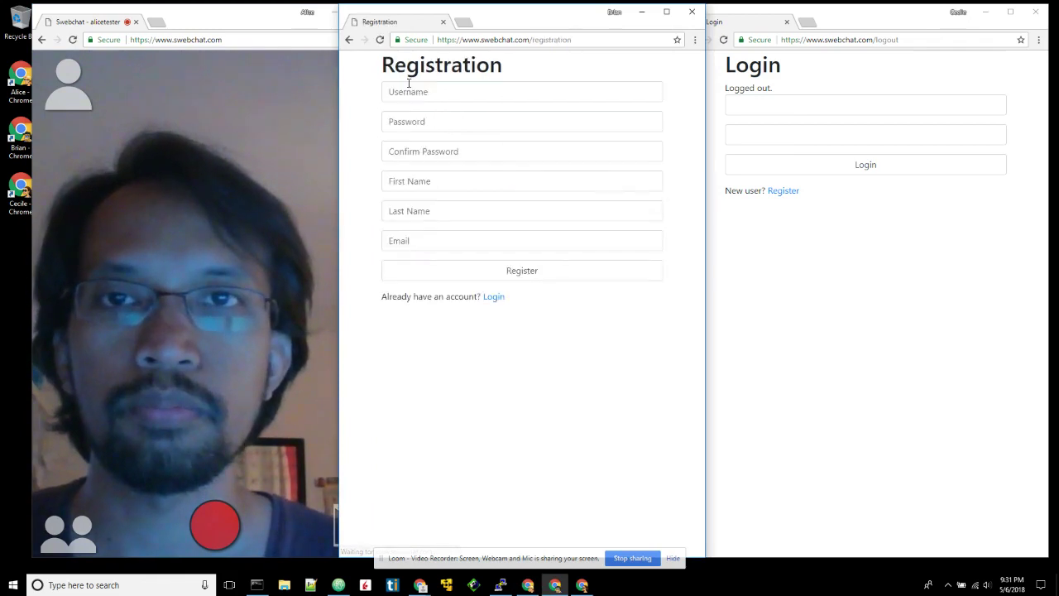
text(bob)
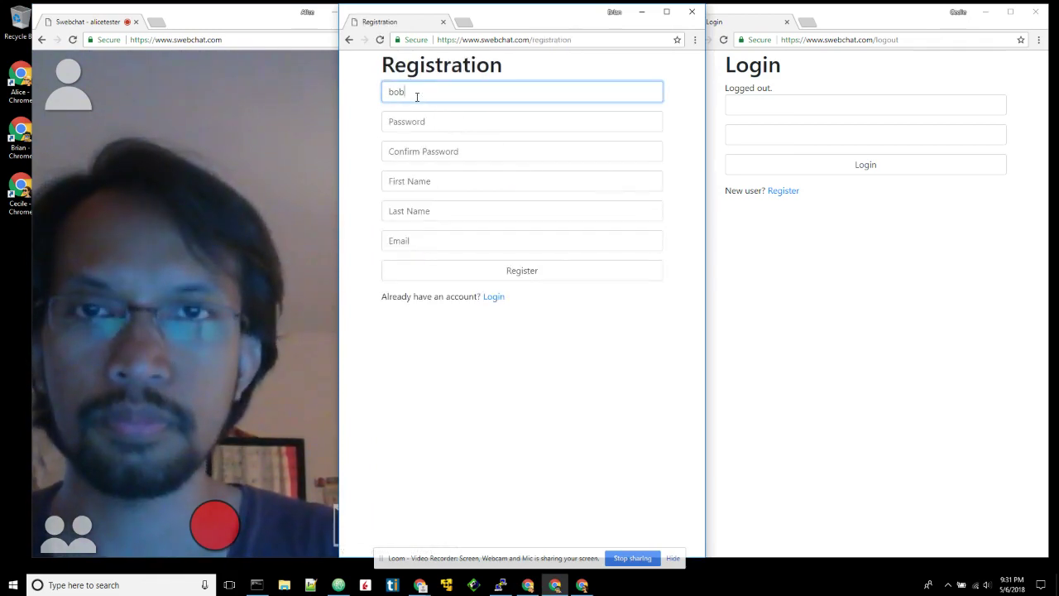
text(tester)
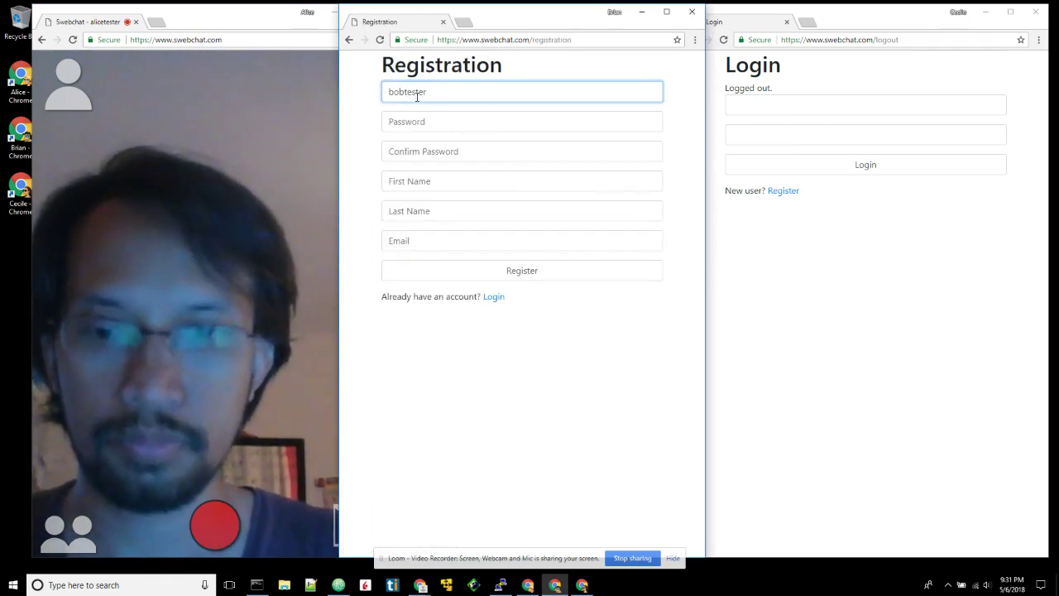
key(Tab)
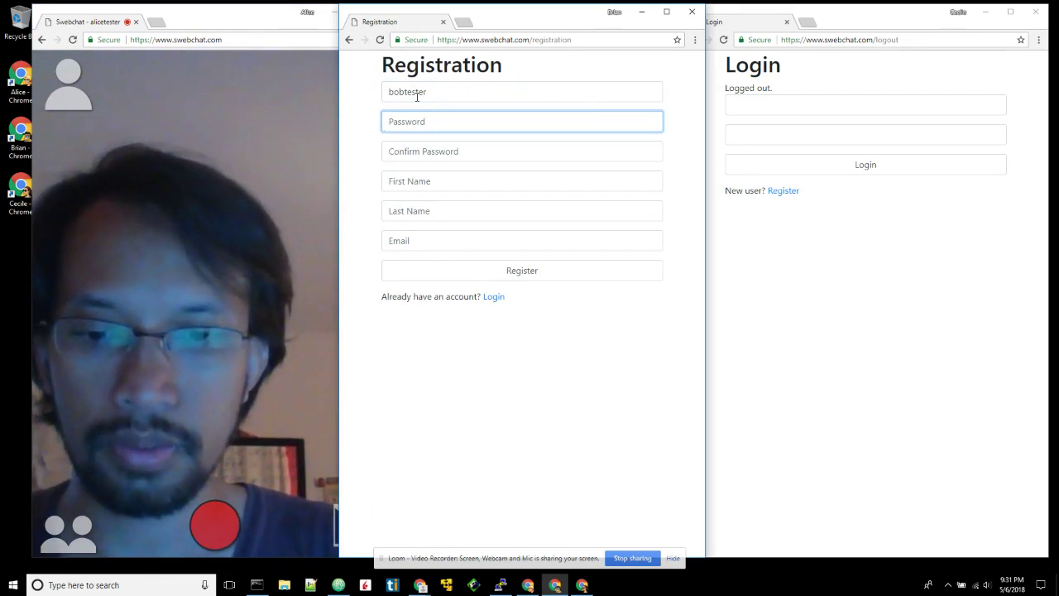
text(123456)
key(Tab)
text(123456)
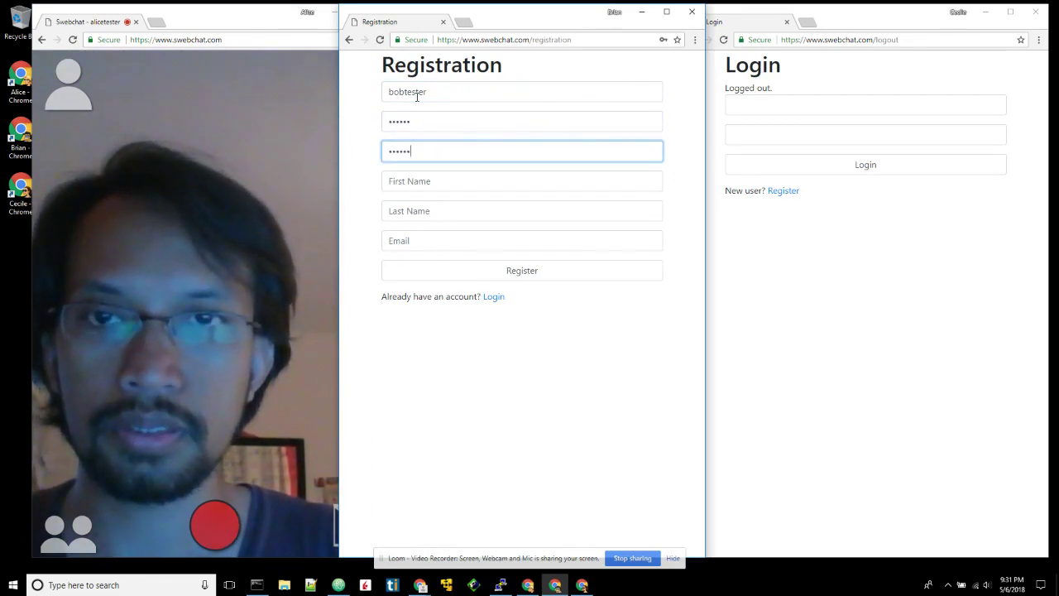
- Complete the second registration with first name, last name and e-mail, and open the third window's form
key(Tab)
text(Bob)
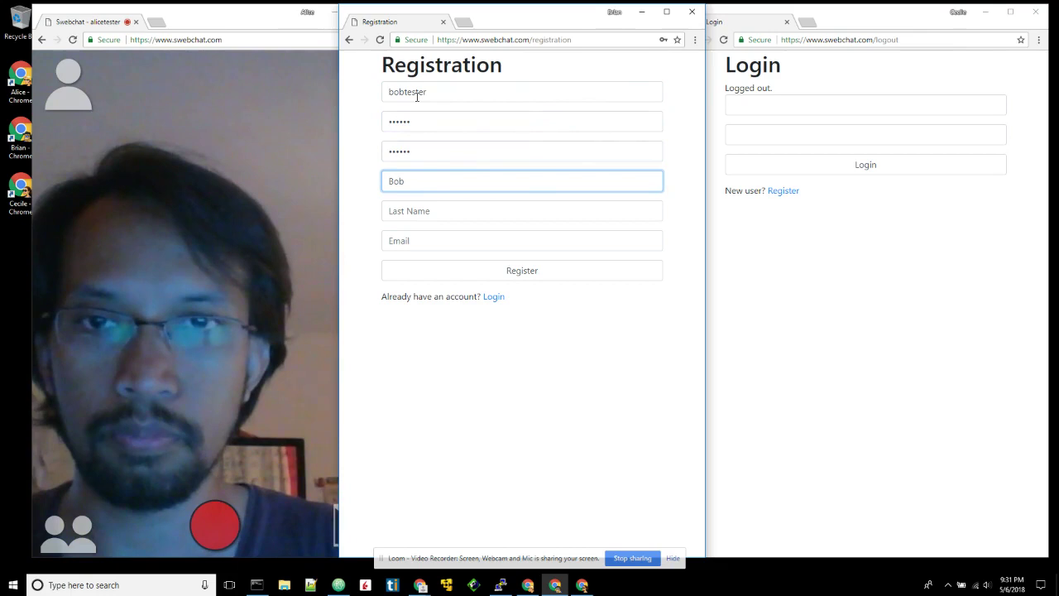
key(Tab)
text(Tester)
key(Tab)
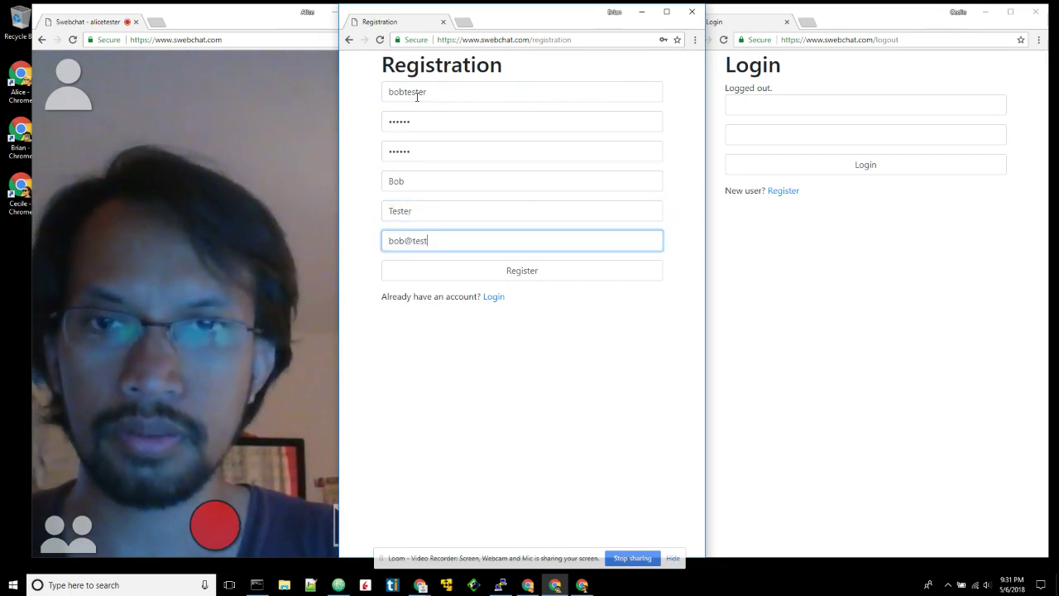
text(bob@tester.com)
key(Tab)
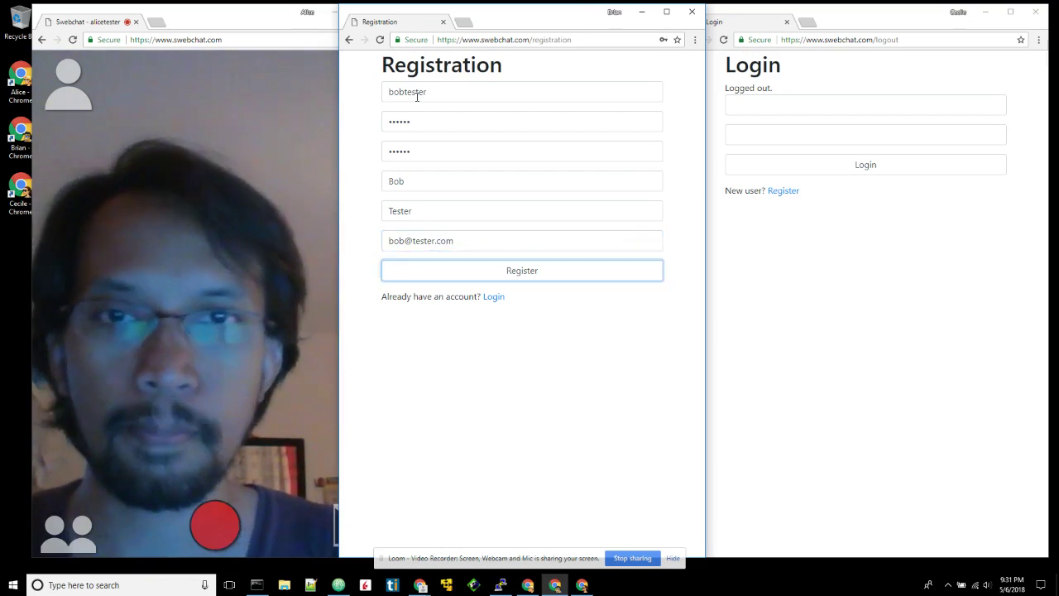
key(Return)
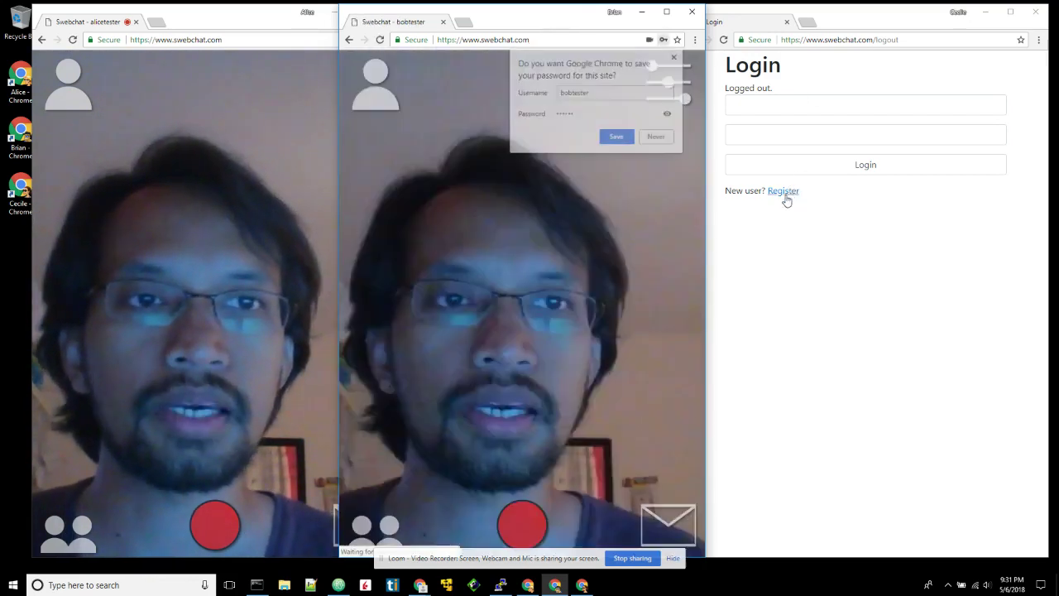
click(783, 191)
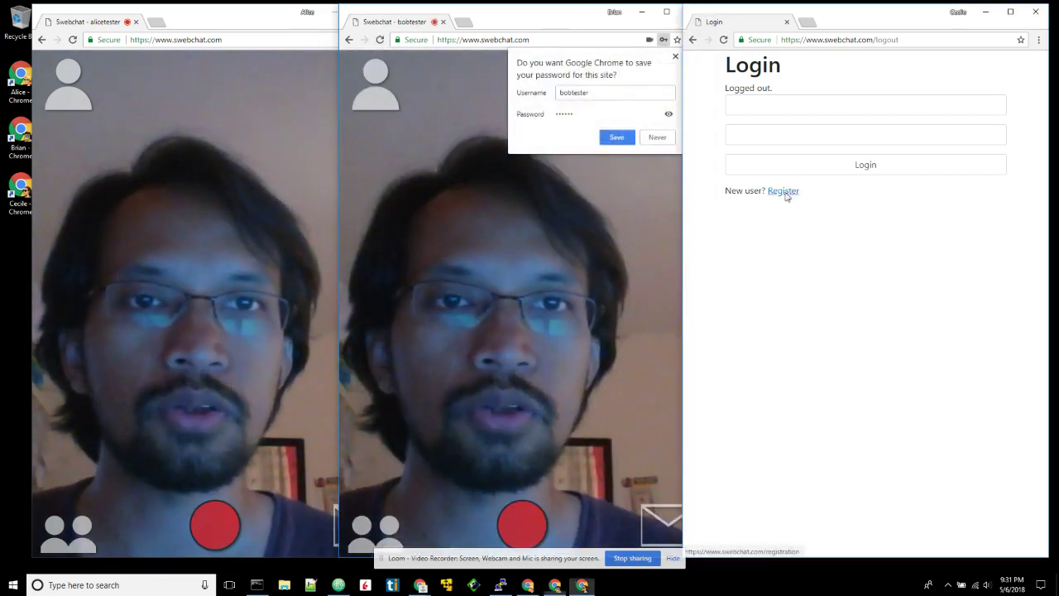
- Decline saving the password and enter the third account's username from the suggestion
click(658, 138)
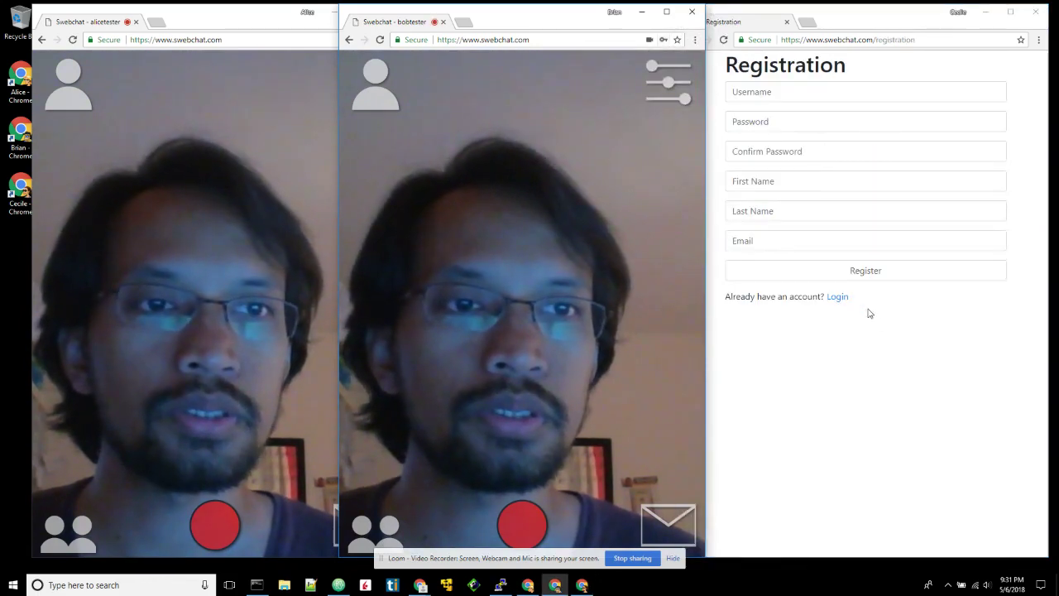
click(747, 92)
text(Cec)
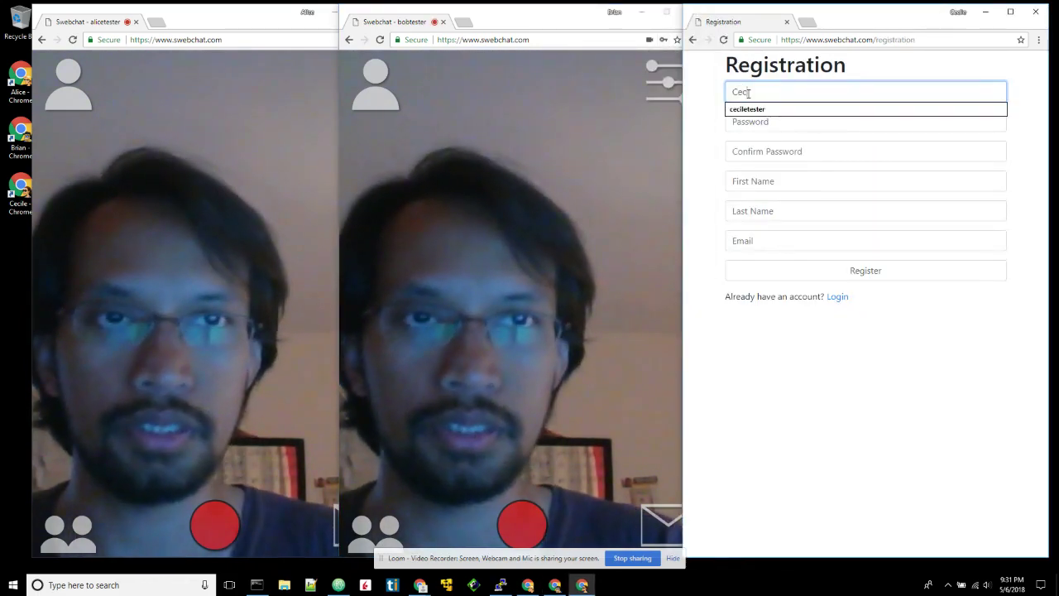
key(BackSpace)
key(BackSpace)
key(BackSpace)
text(cec)
key(Down)
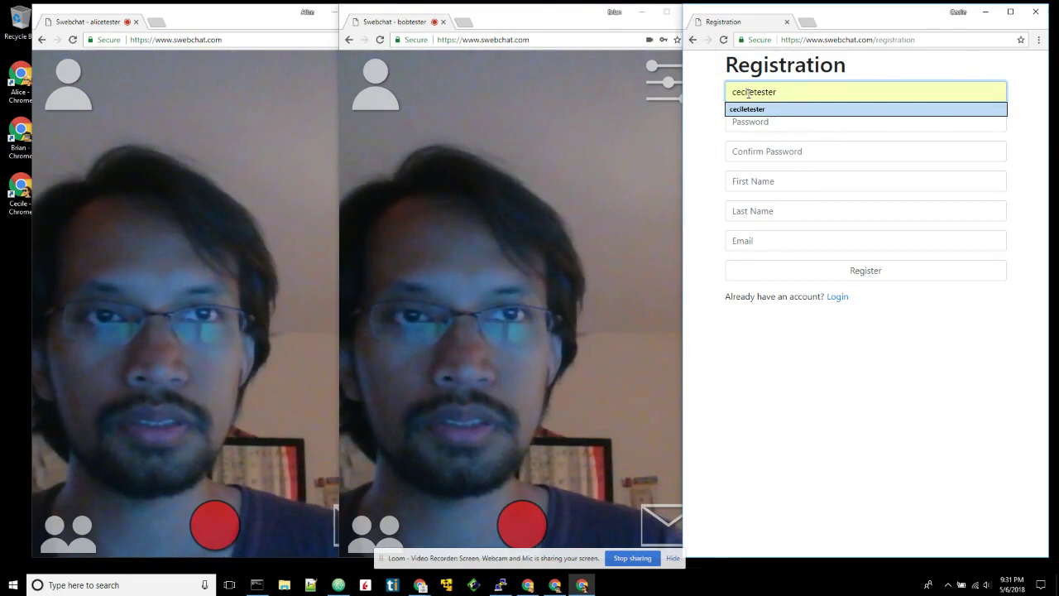
key(Return)
- Enter and confirm the password, then fill in the first and last name
key(Tab)
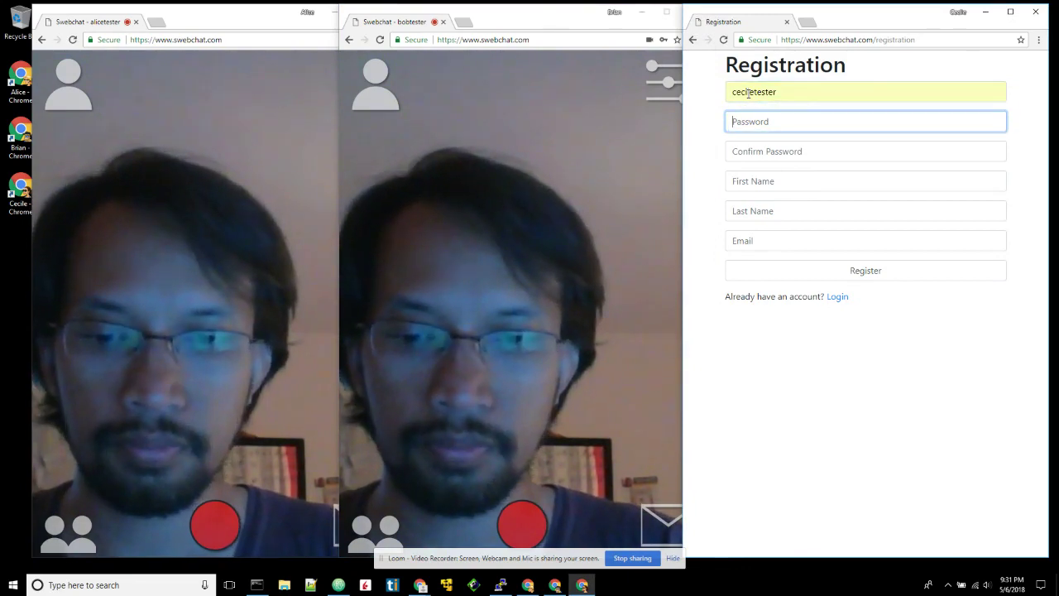
text(••••••)
key(Tab)
text(••••••)
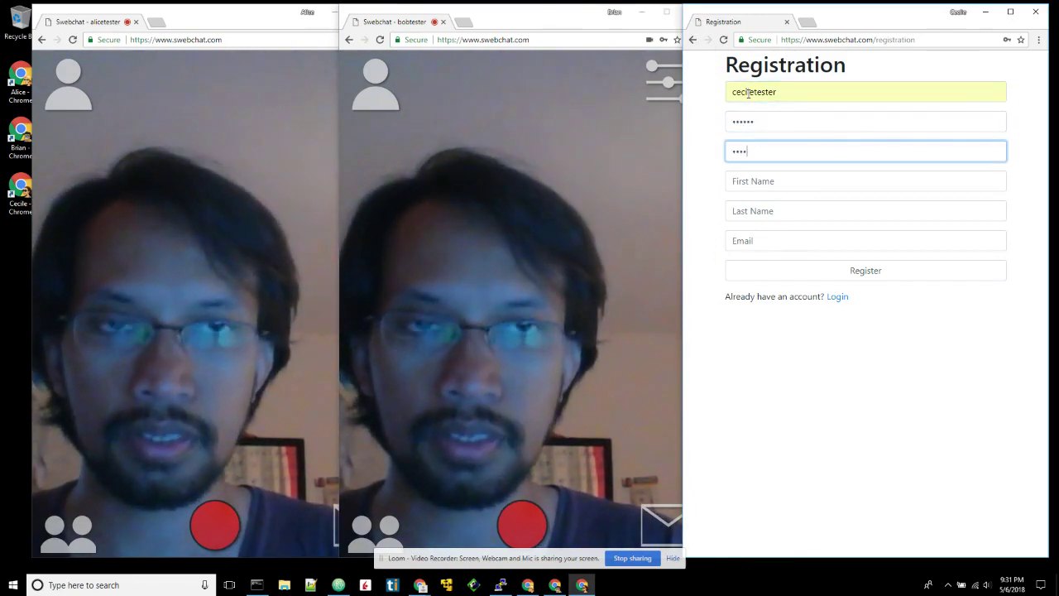
key(Tab)
text(Cecile)
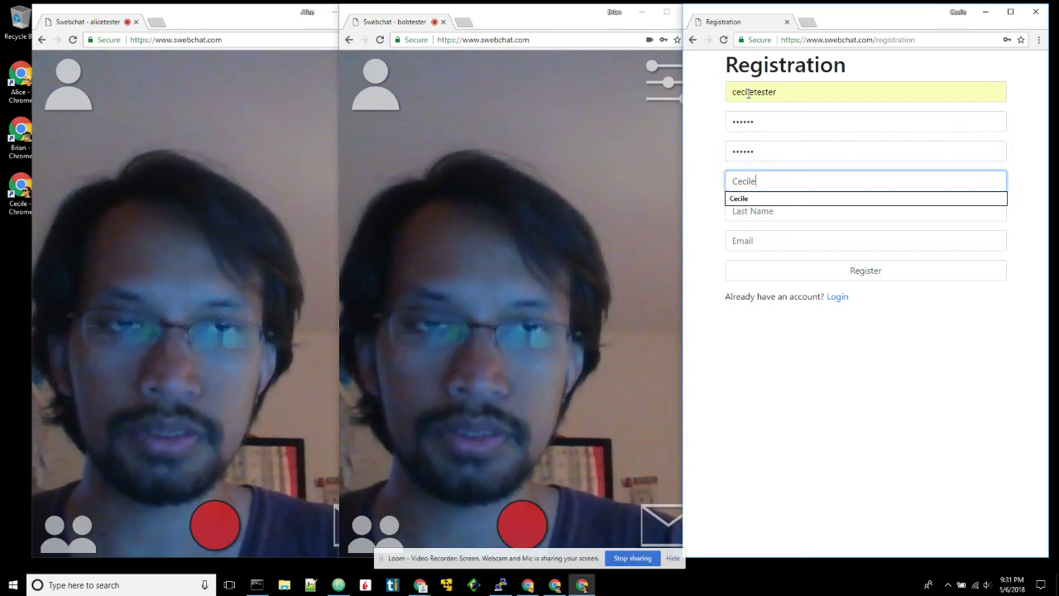
key(Tab)
text(Tester)
- Fill the e-mail from the autocomplete suggestion and submit the third registration
key(Tab)
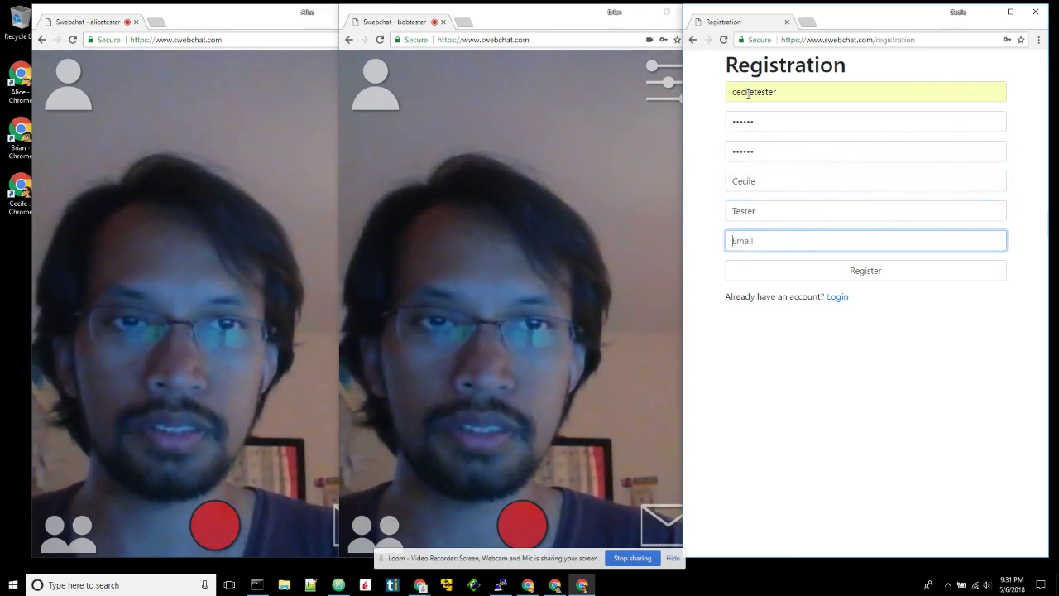
text(cecile)
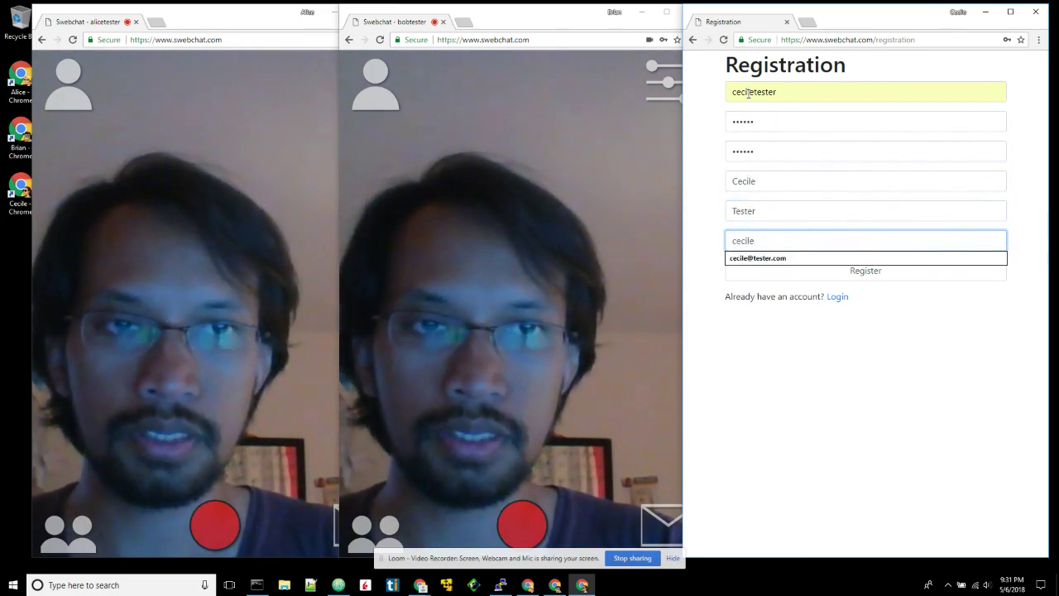
key(Down)
key(Return)
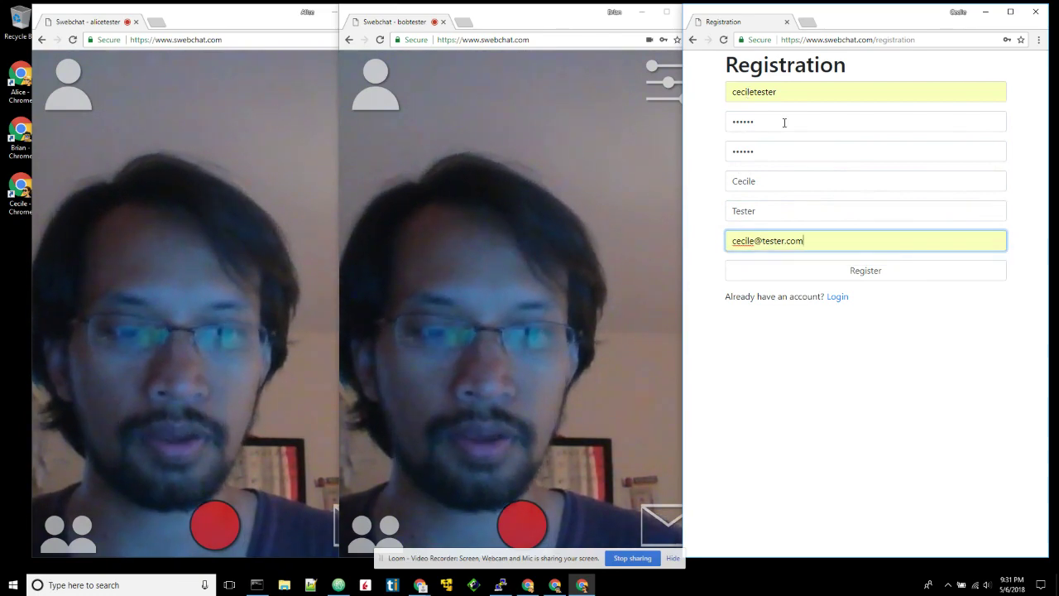
key(Return)
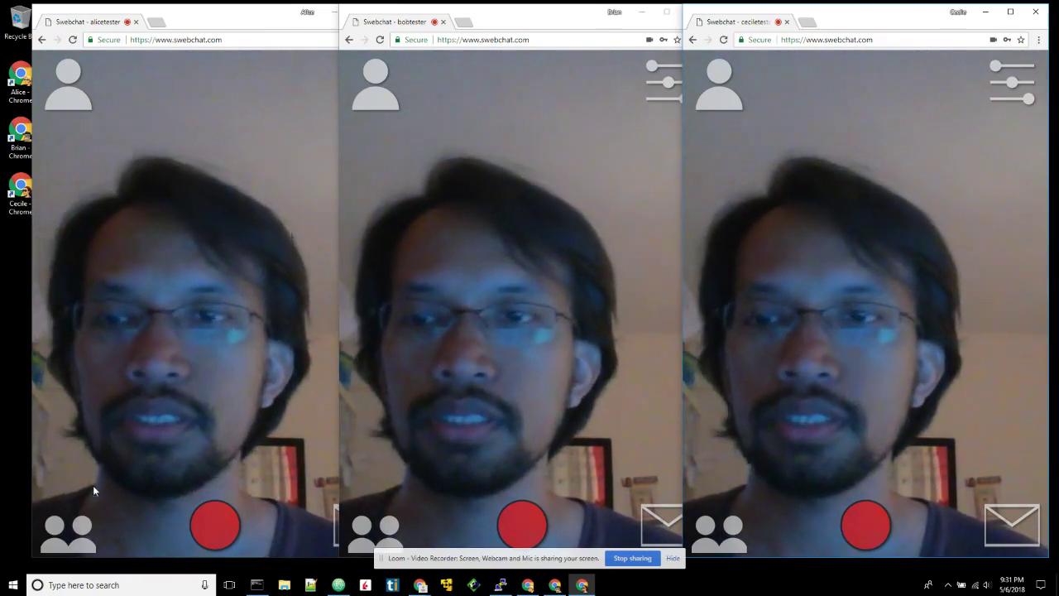
- Focus the first user's window and minimize the second and third users' windows
click(101, 376)
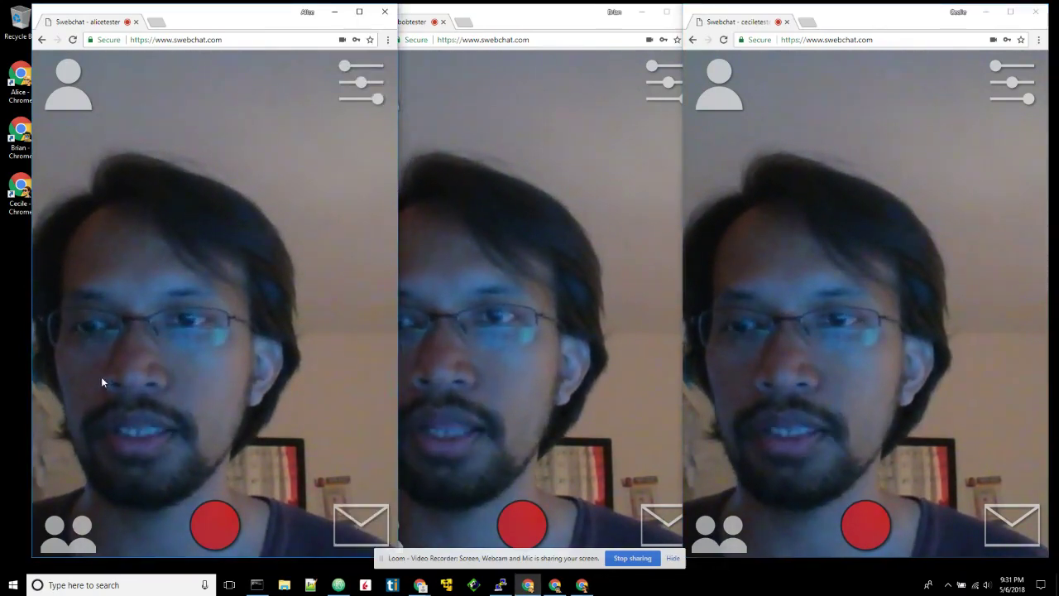
click(641, 12)
click(984, 12)
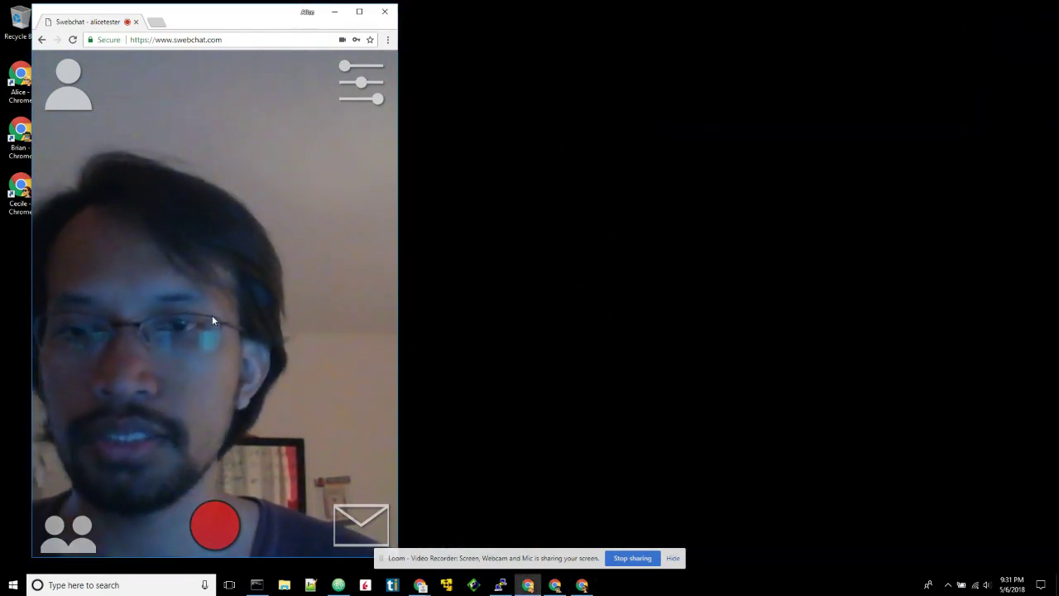
- Open the friends list, search for the second user, then start a new user search
click(66, 534)
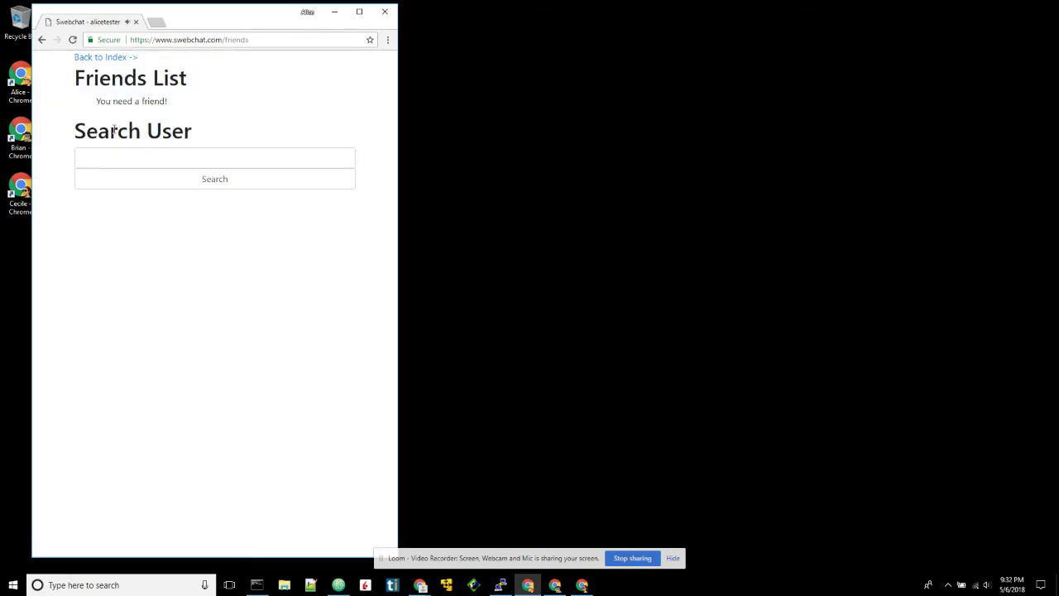
click(117, 160)
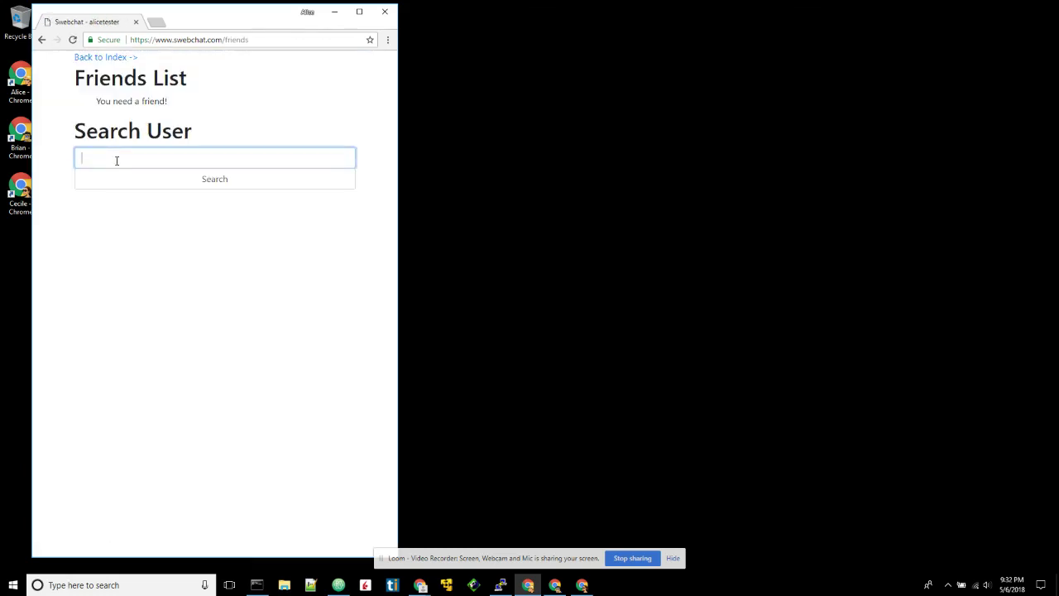
key(Return)
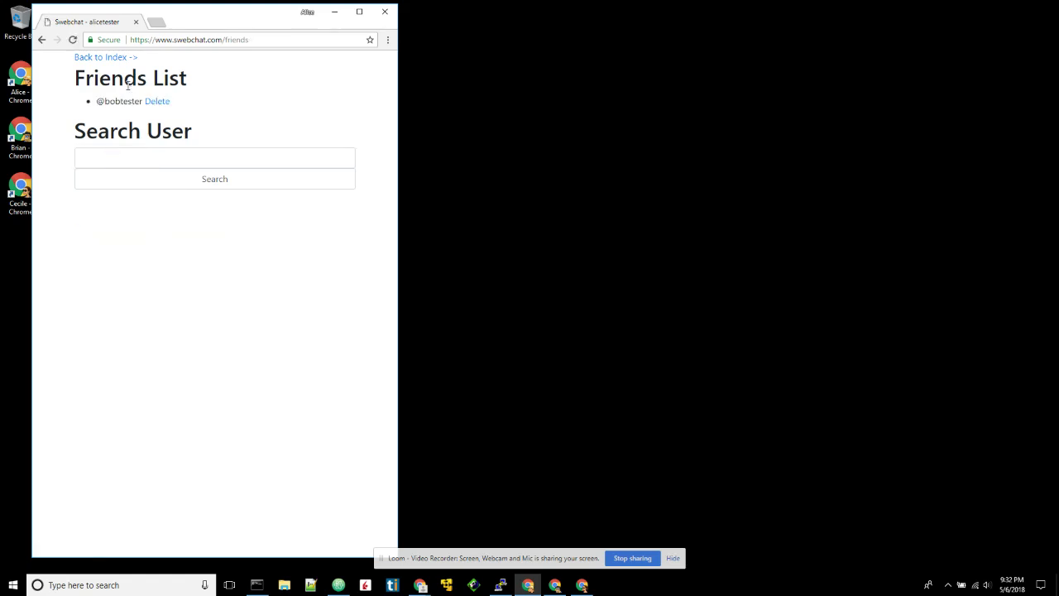
click(132, 161)
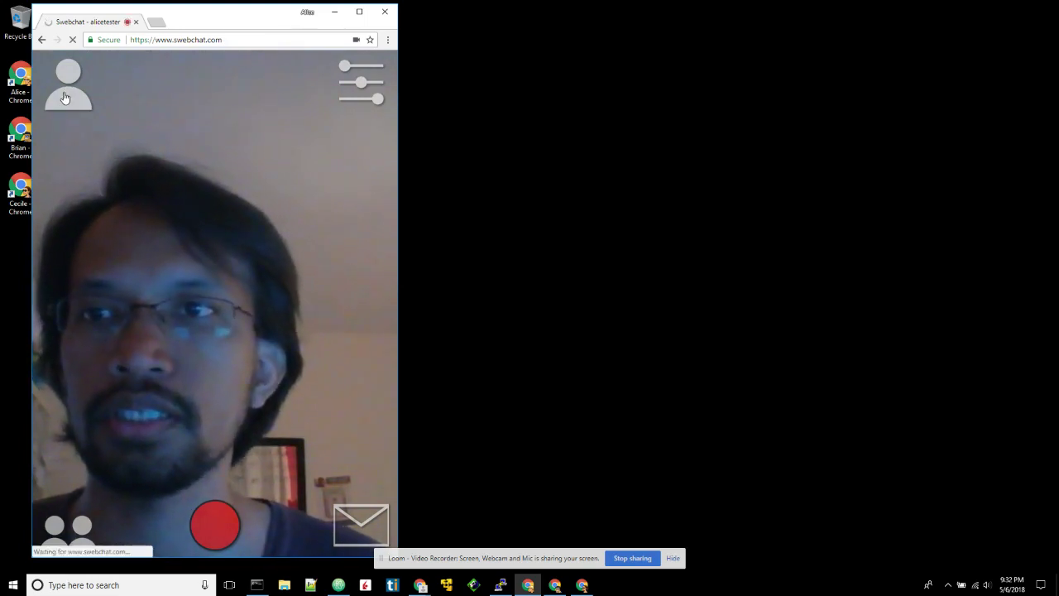
- Go via the profile page to the filters and stickers page
click(65, 97)
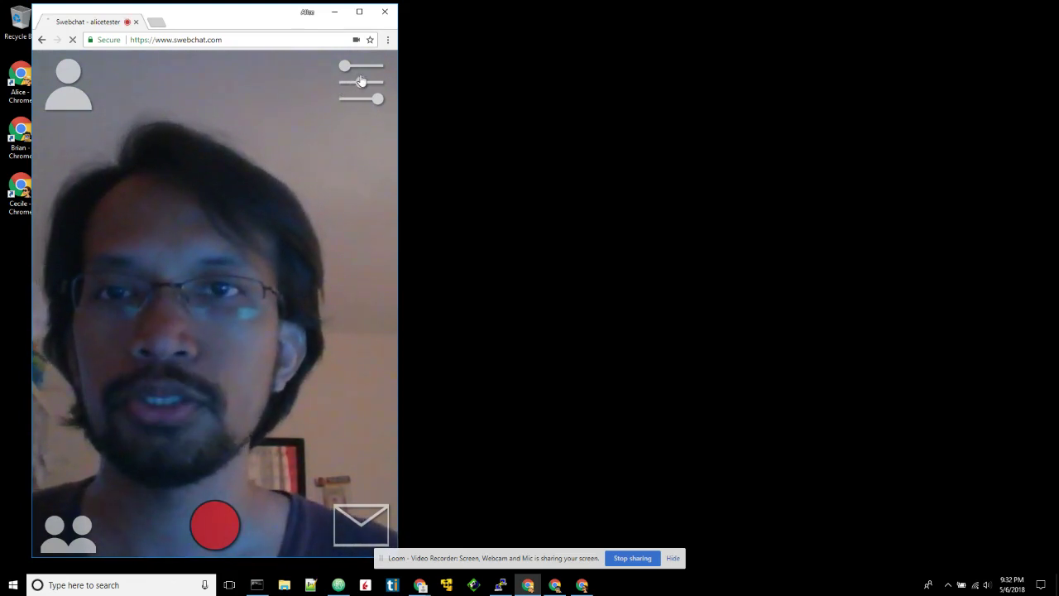
click(360, 80)
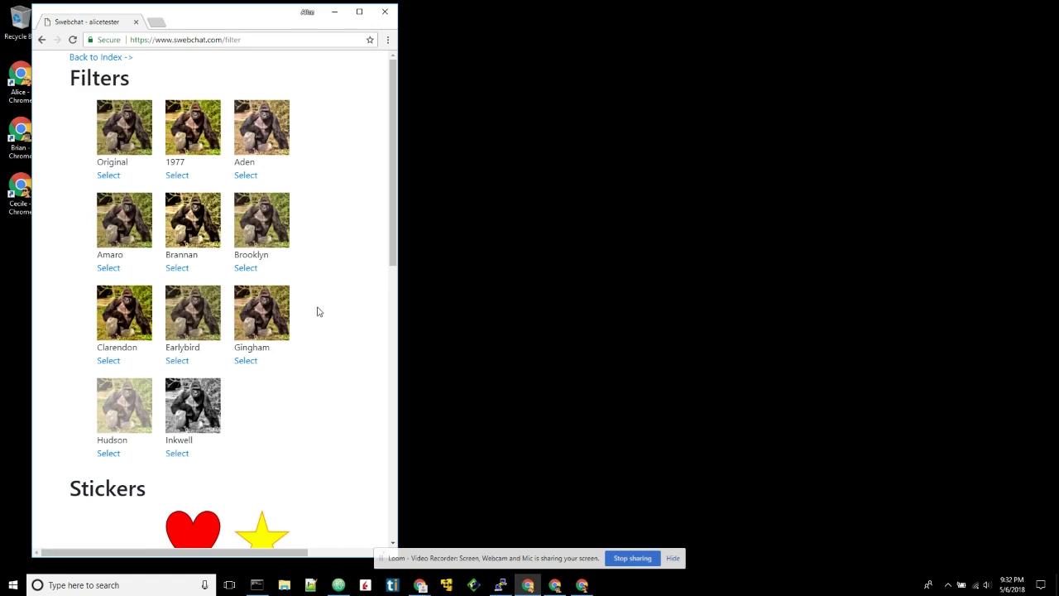
- Select the Inkwell filter and Star sticker, check the preview, and go back to the camera page
click(178, 455)
scroll(265, 427, down, 3)
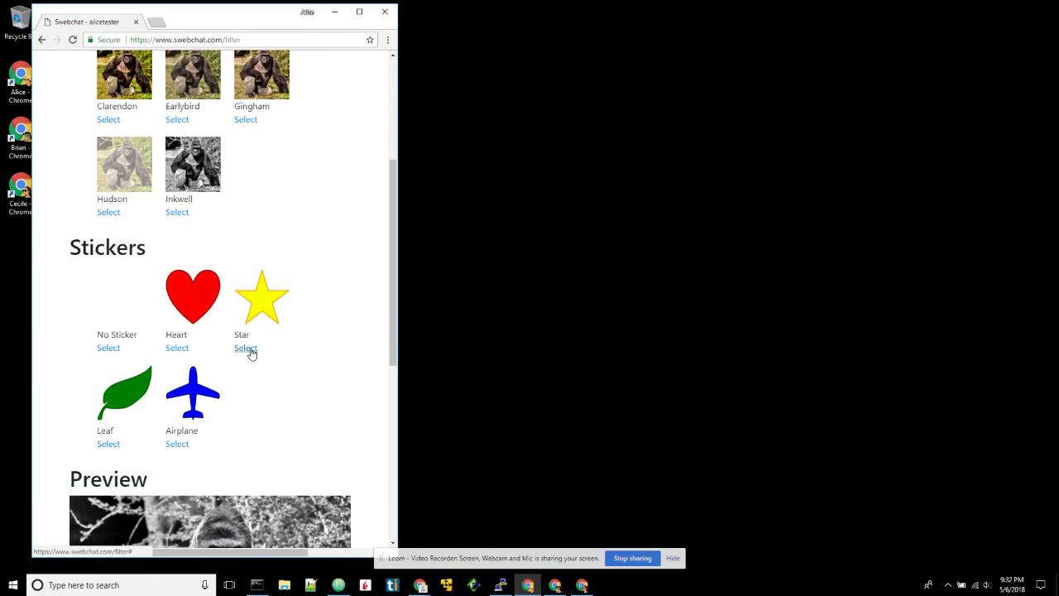
click(250, 350)
scroll(252, 352, down, 6)
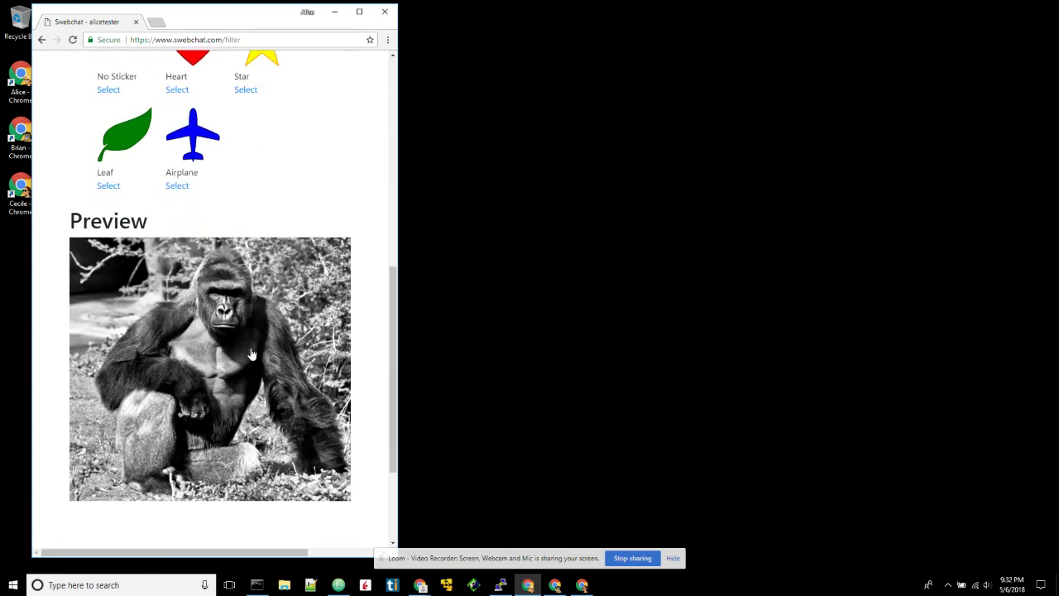
scroll(252, 355, down, 1)
scroll(252, 354, up, 6)
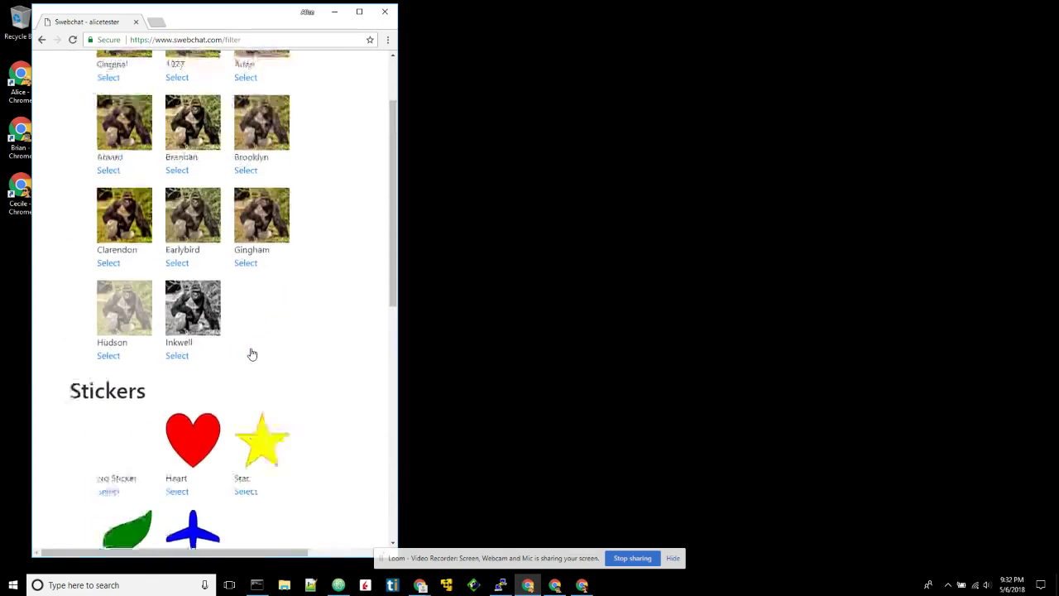
scroll(252, 354, up, 1)
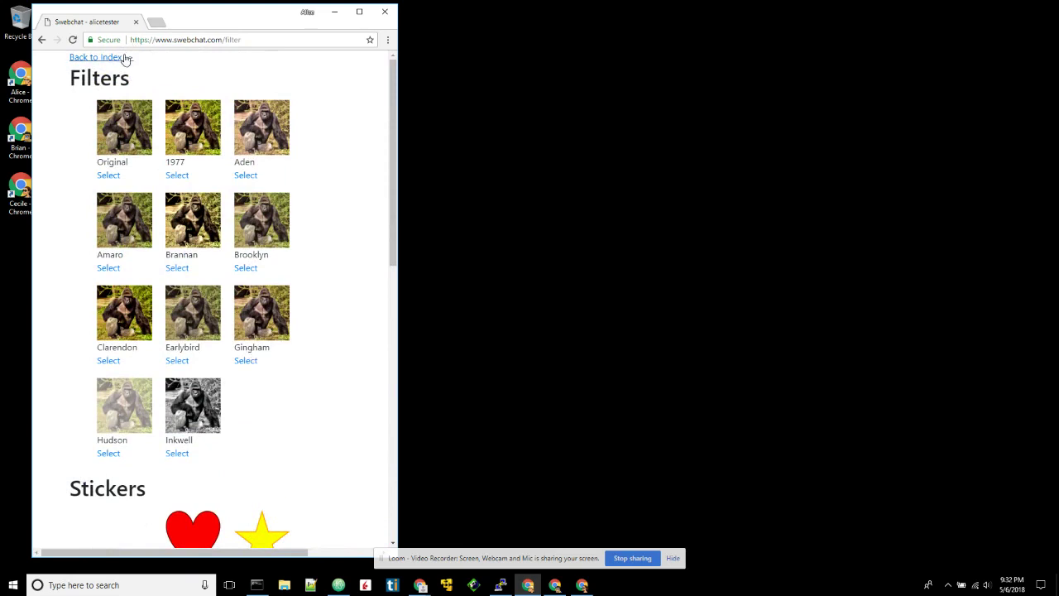
click(124, 57)
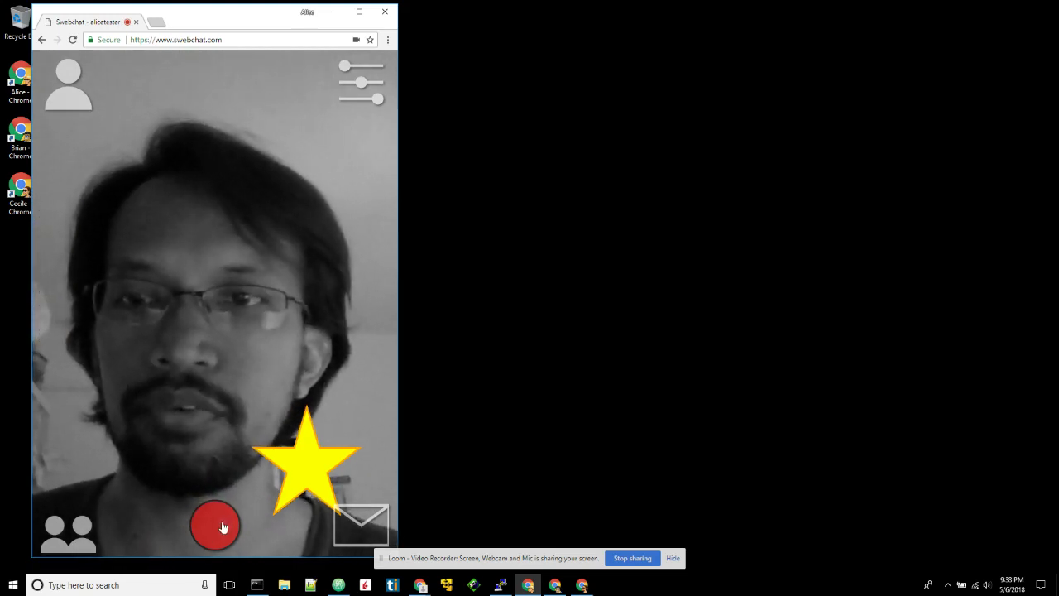
- Start and then stop a short recording with the Inkwell filter and star sticker
click(222, 527)
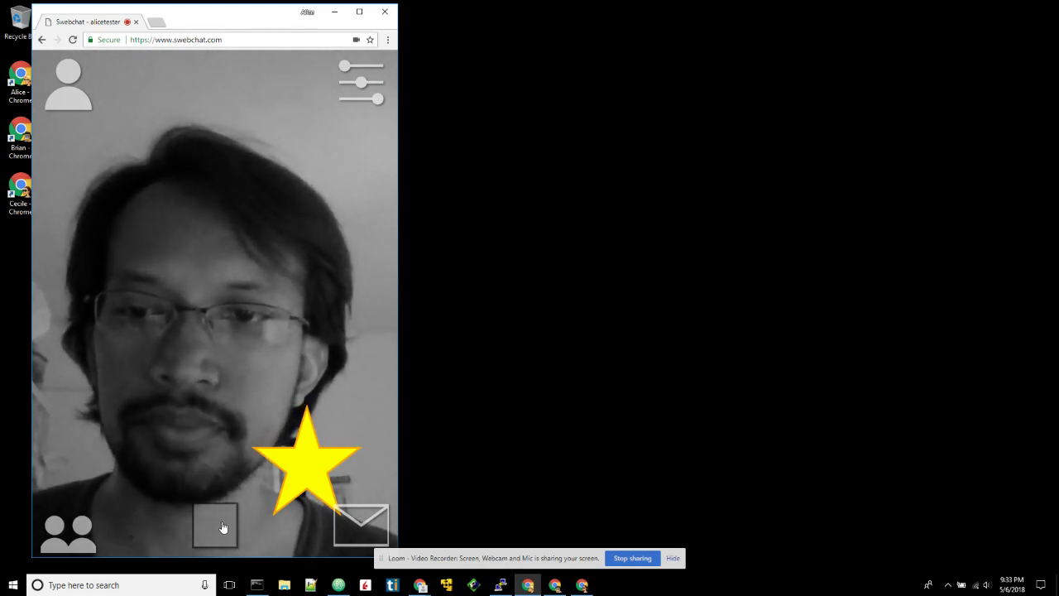
click(223, 527)
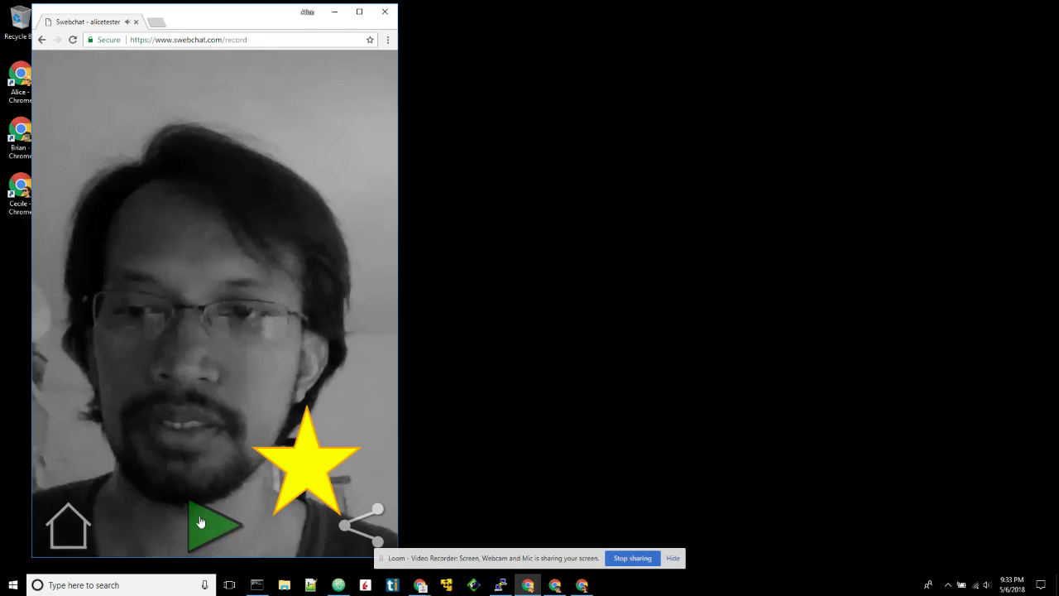
- Play back the recorded Inkwell star-sticker video message
click(200, 521)
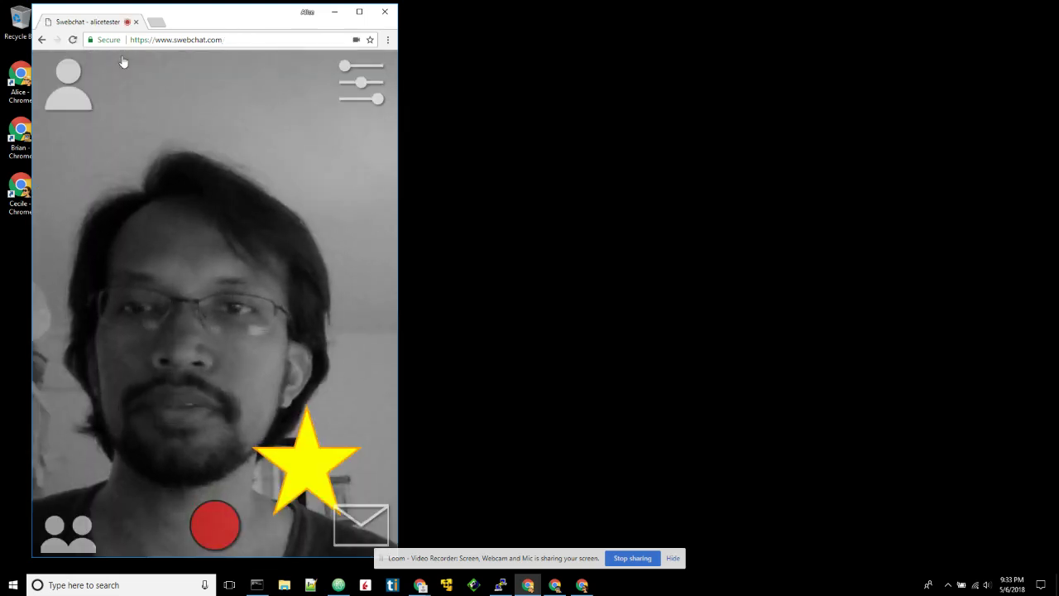
click(554, 585)
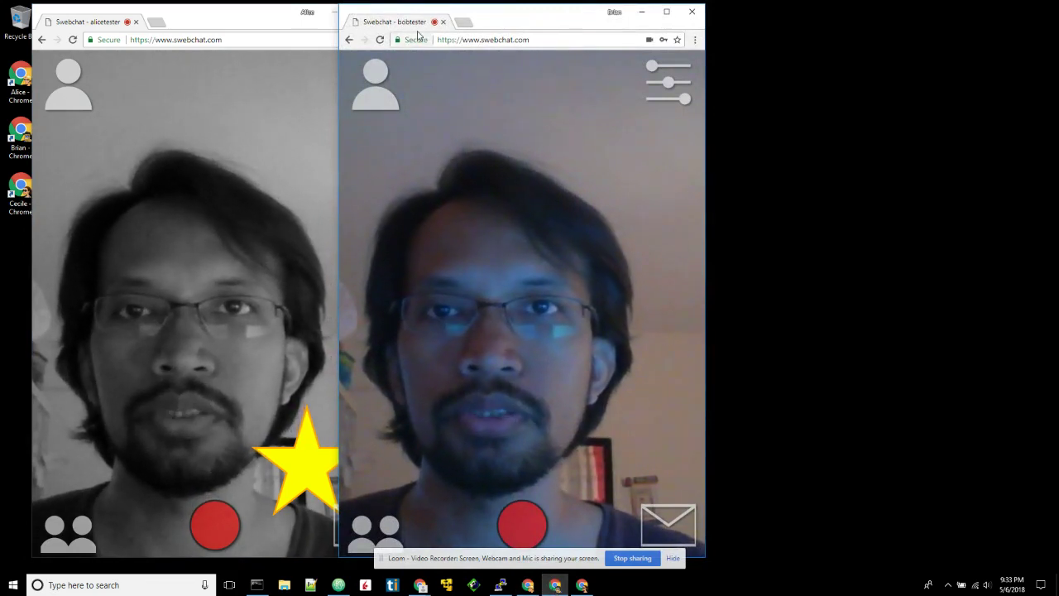
click(334, 12)
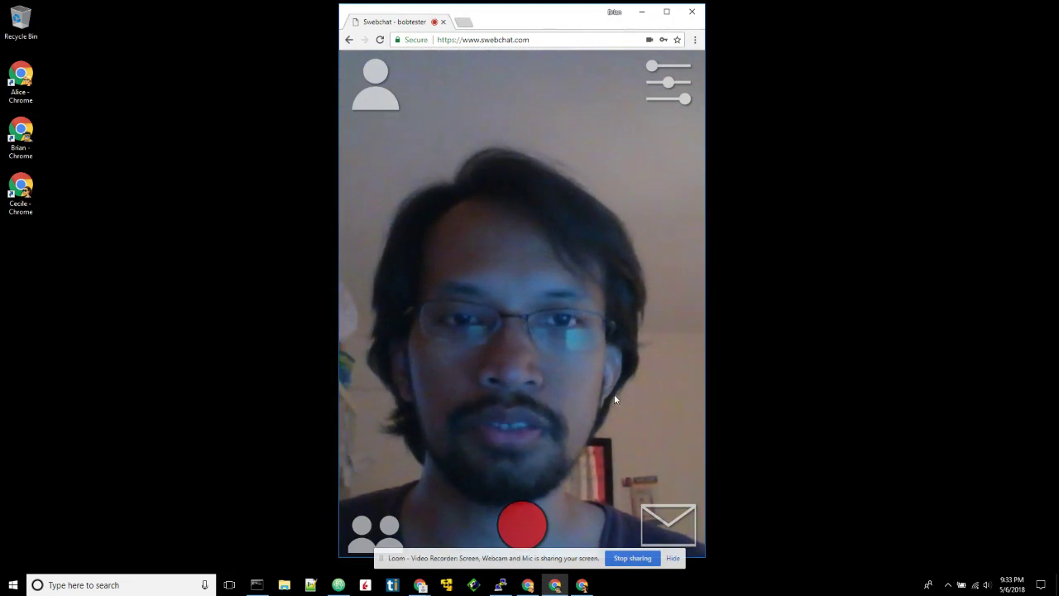
click(380, 105)
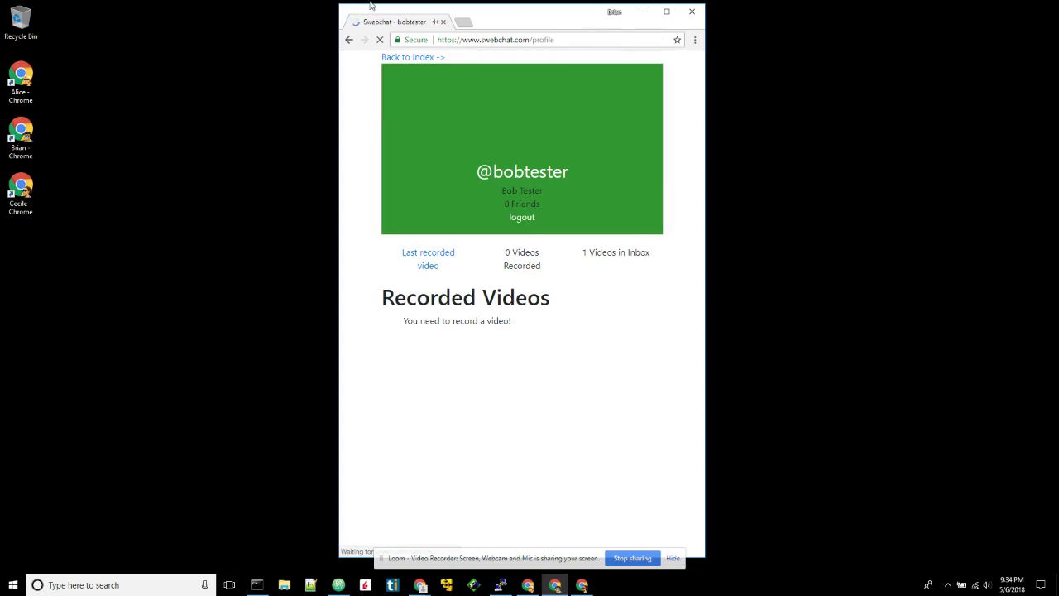
click(392, 58)
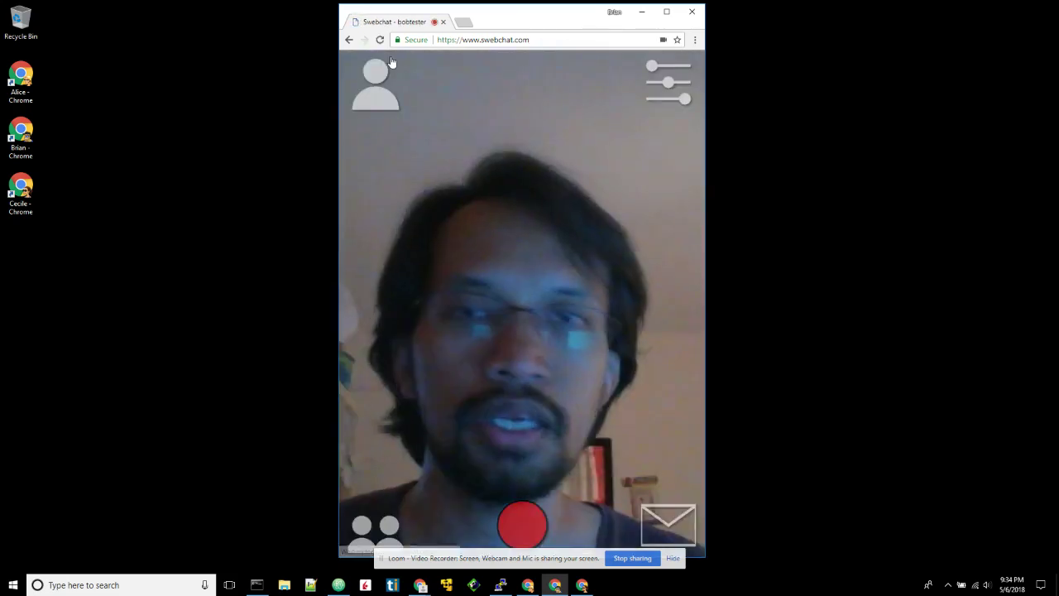
- Play the received black-and-white star-sticker video from the inbox, then return to the live webcam
click(665, 522)
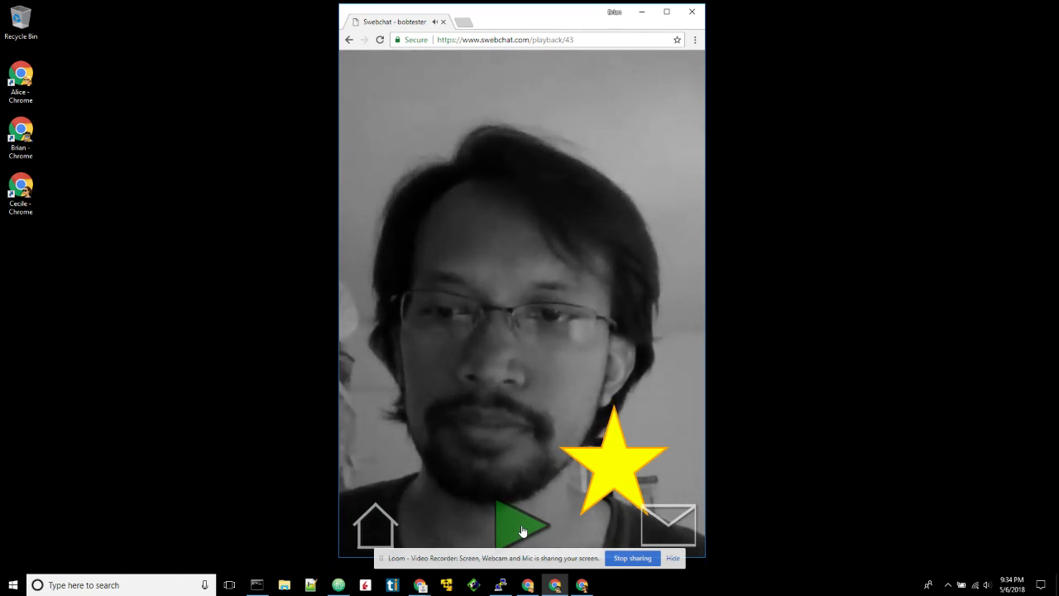
click(379, 526)
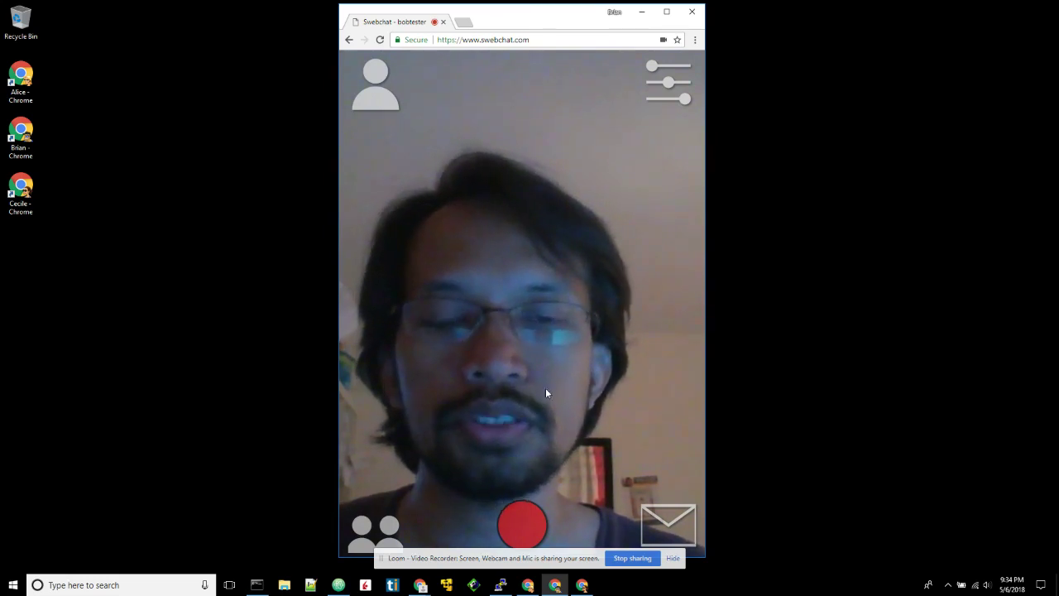
- Select the red Heart sticker from the Stickers list on the Filters page
click(528, 515)
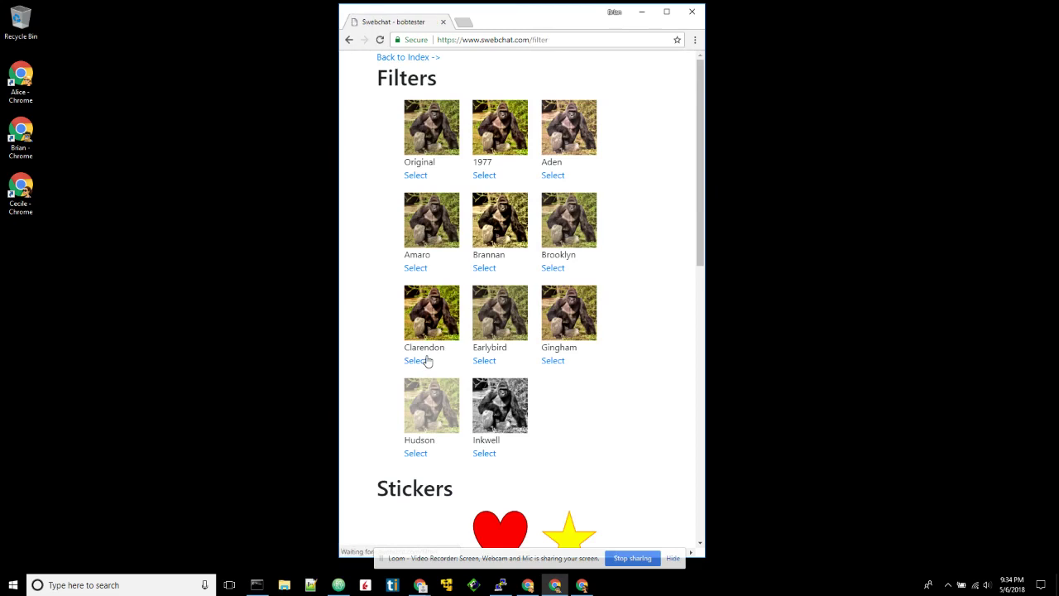
scroll(596, 436, down, 3)
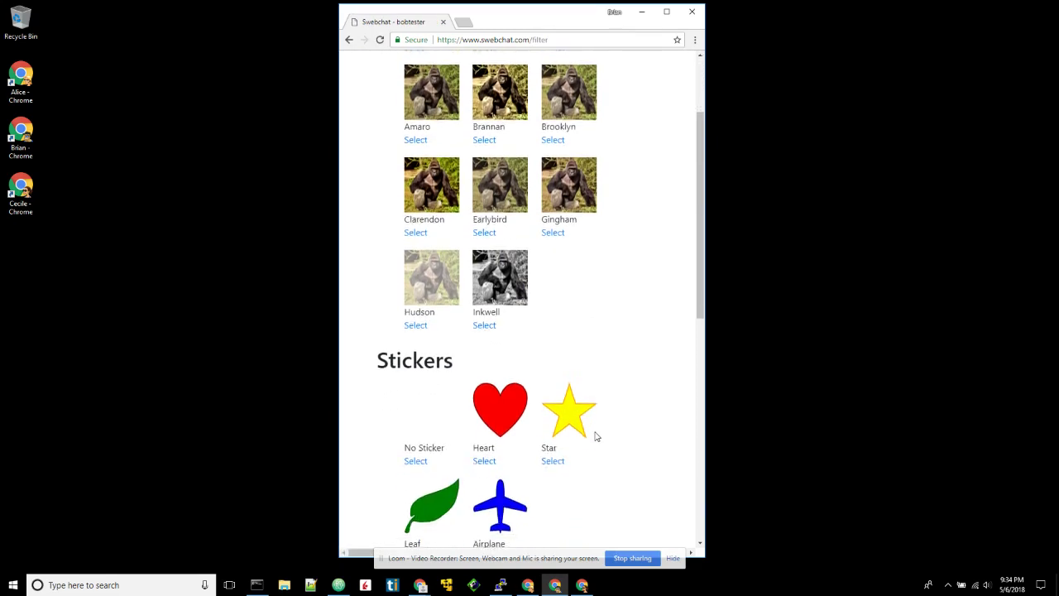
click(488, 462)
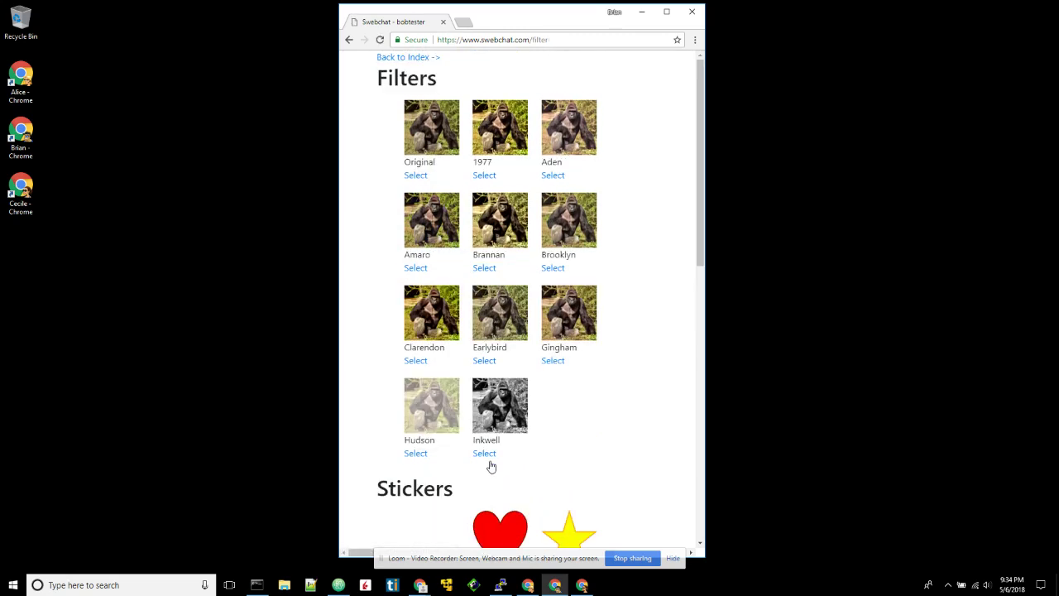
- Back on the live view, record a short heart-sticker clip and play it back to preview
click(405, 58)
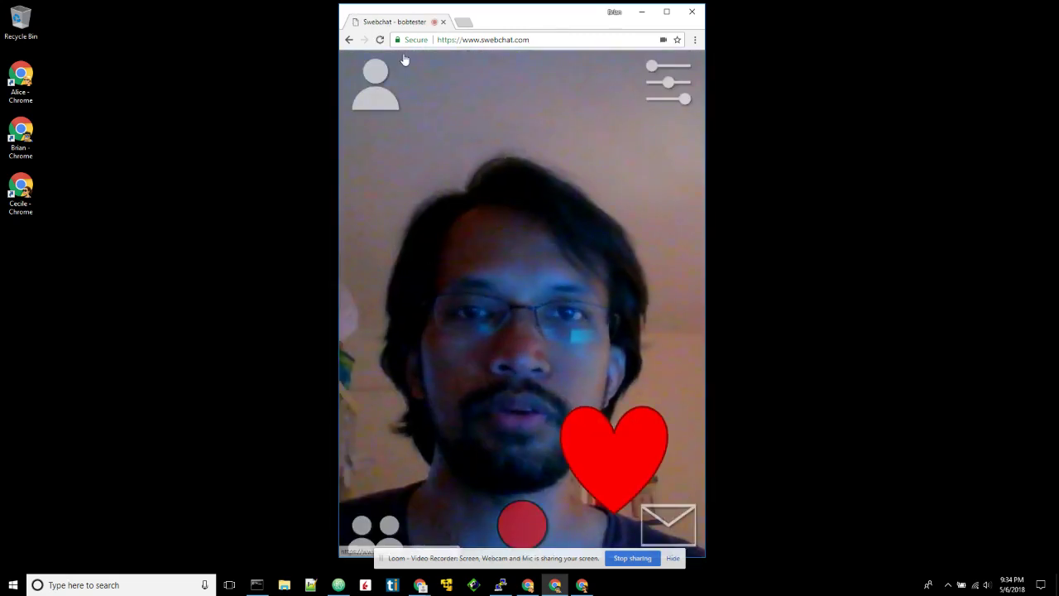
click(532, 517)
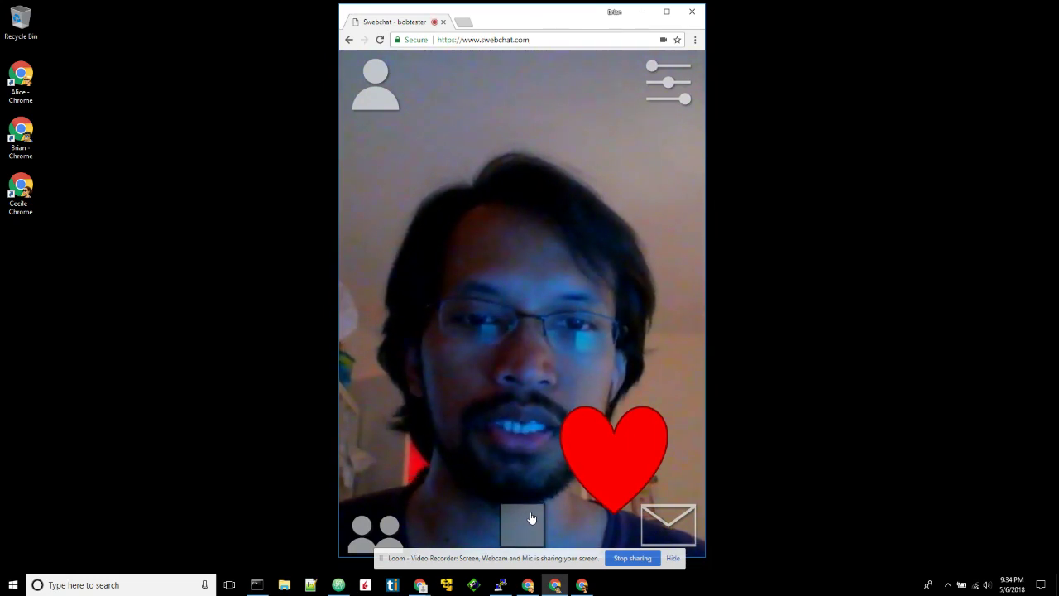
click(532, 518)
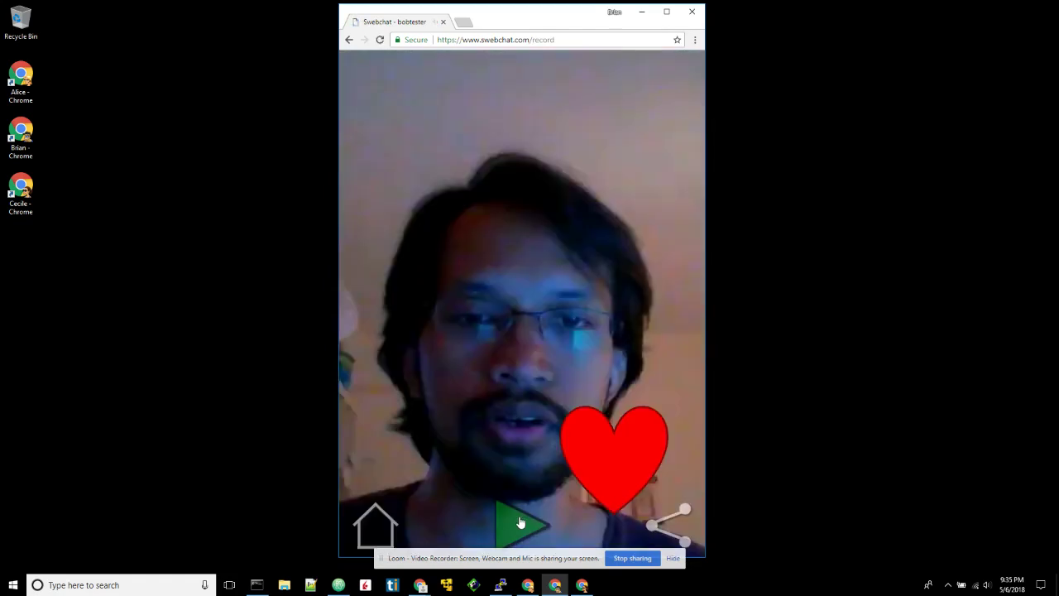
click(521, 522)
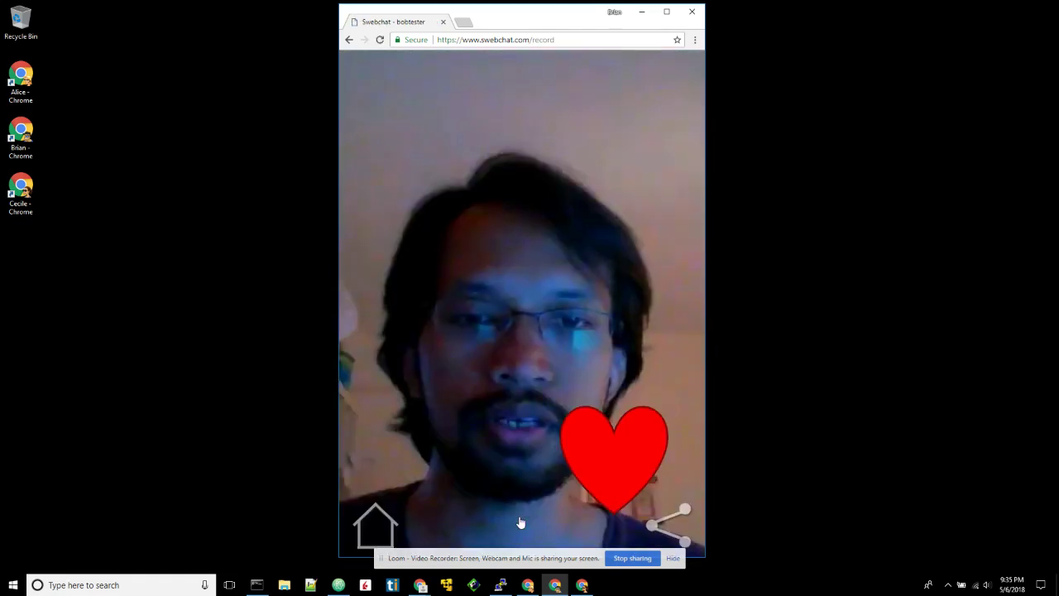
click(676, 522)
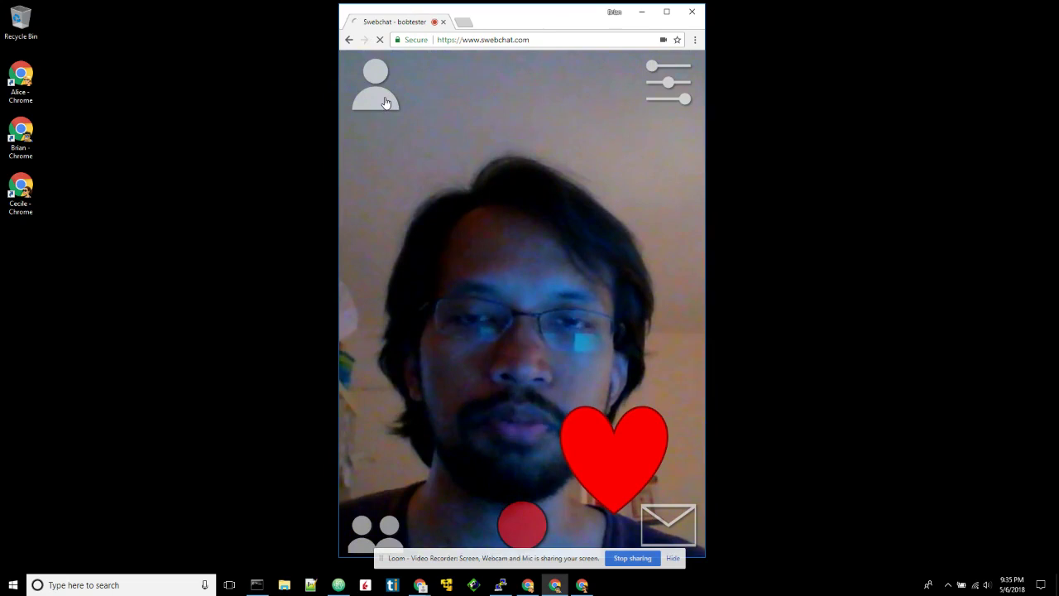
- Share the last recorded heart-sticker video with the listed friend, then return to the live webcam
click(384, 103)
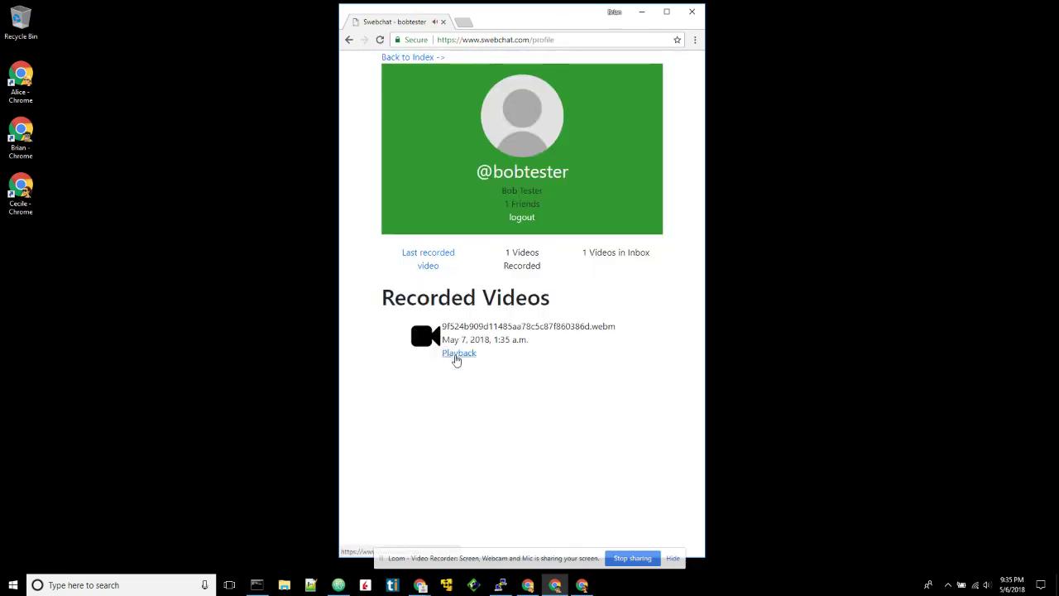
click(434, 259)
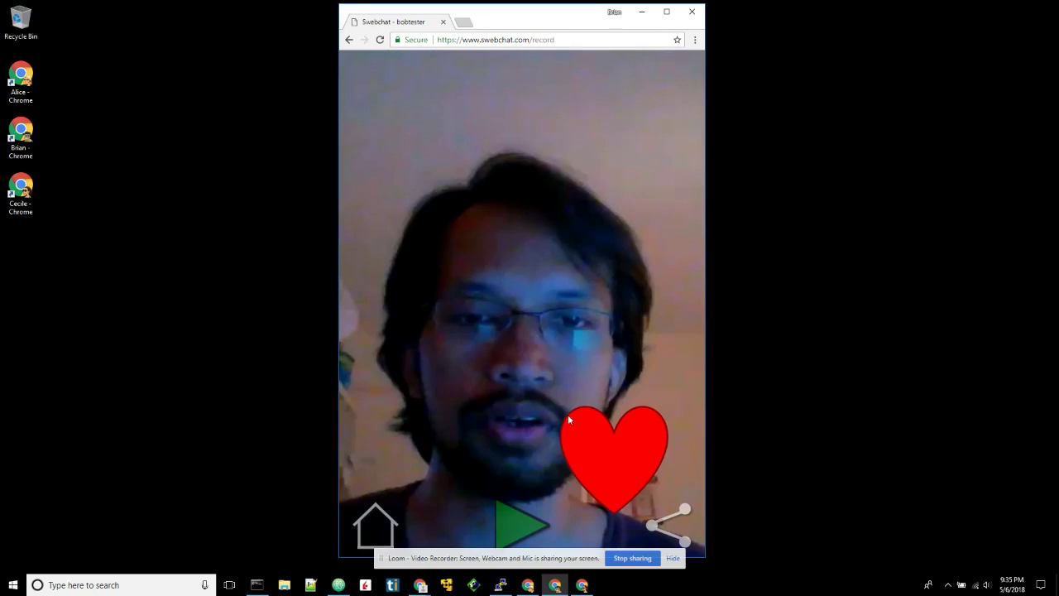
click(676, 538)
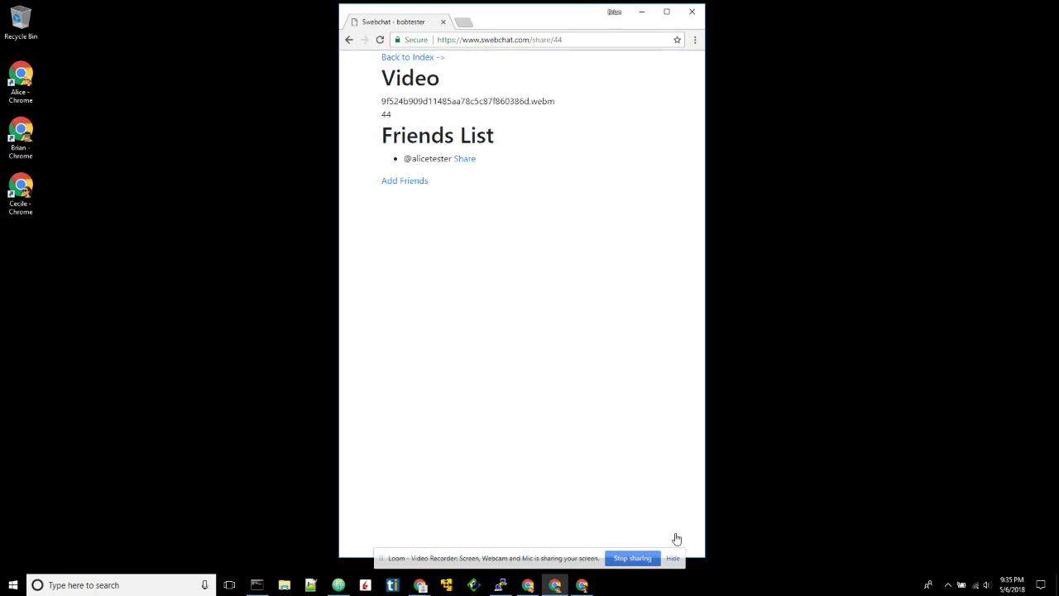
click(465, 160)
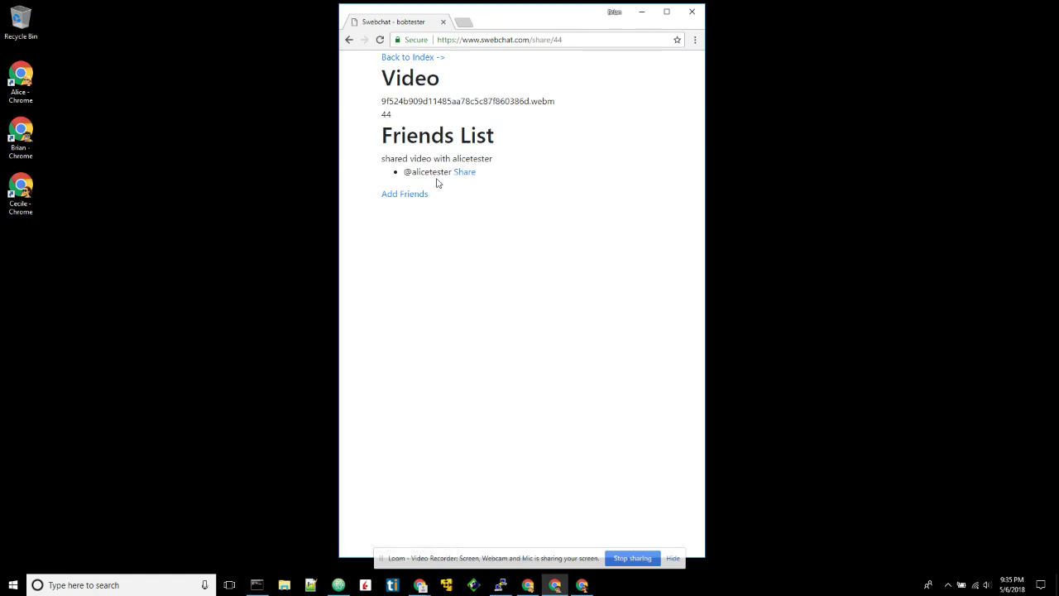
click(413, 58)
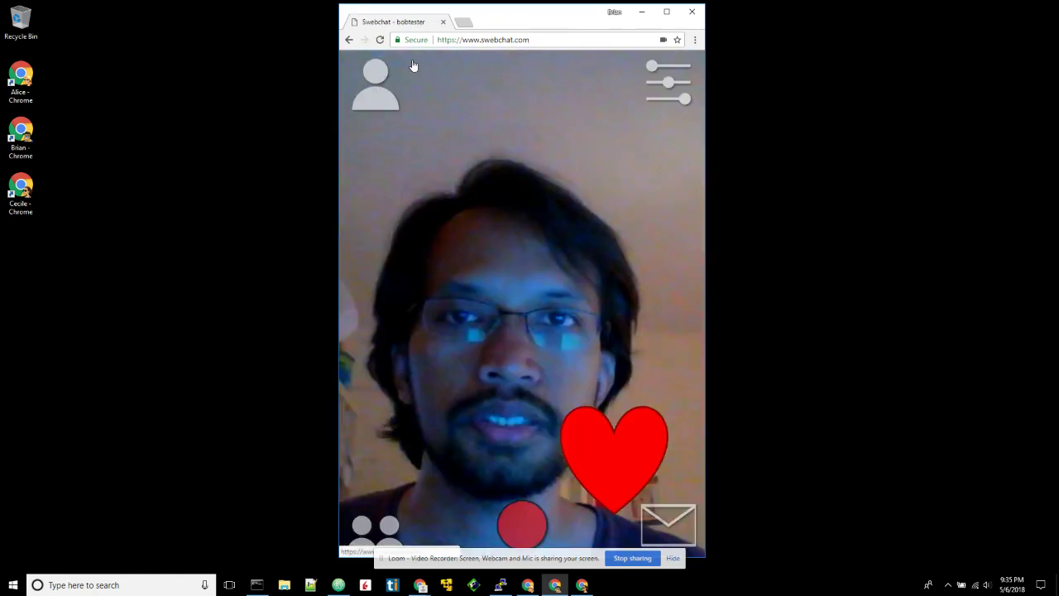
- Switch to the other account's Swebchat window, play the received heart video, then return home
click(647, 11)
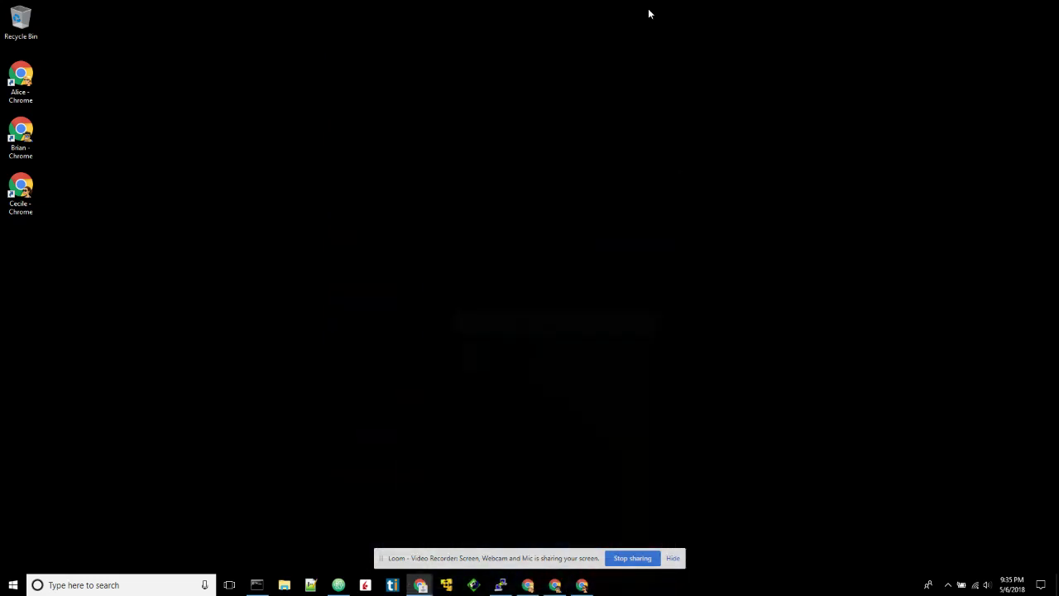
click(528, 585)
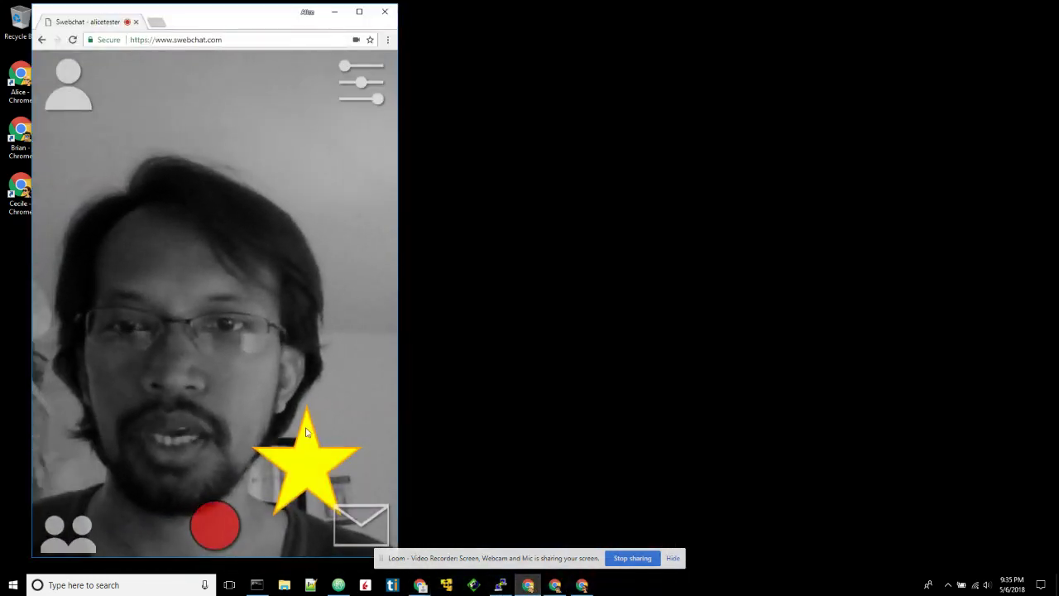
click(362, 523)
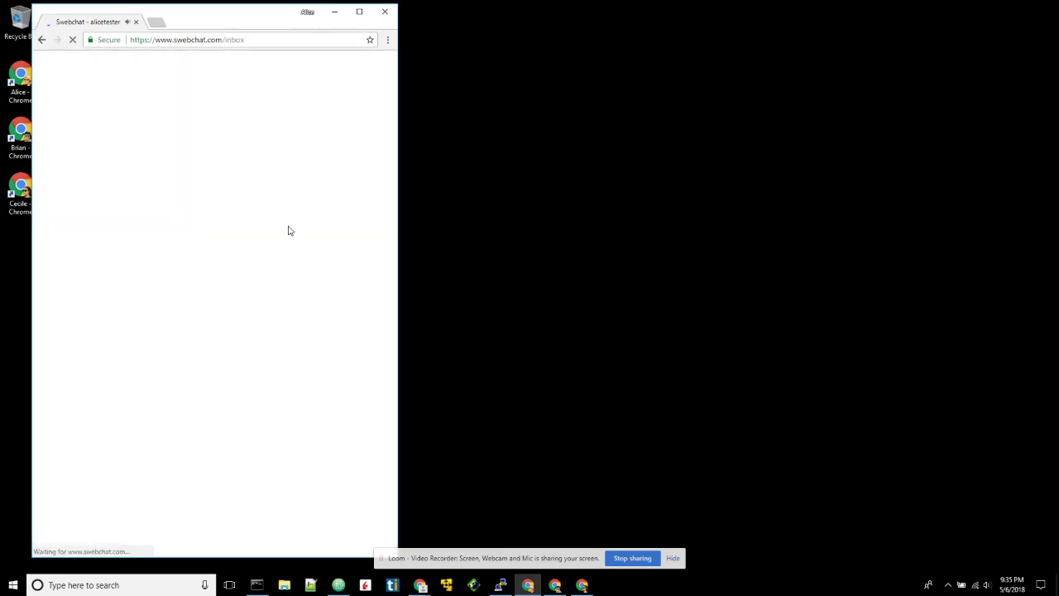
click(152, 146)
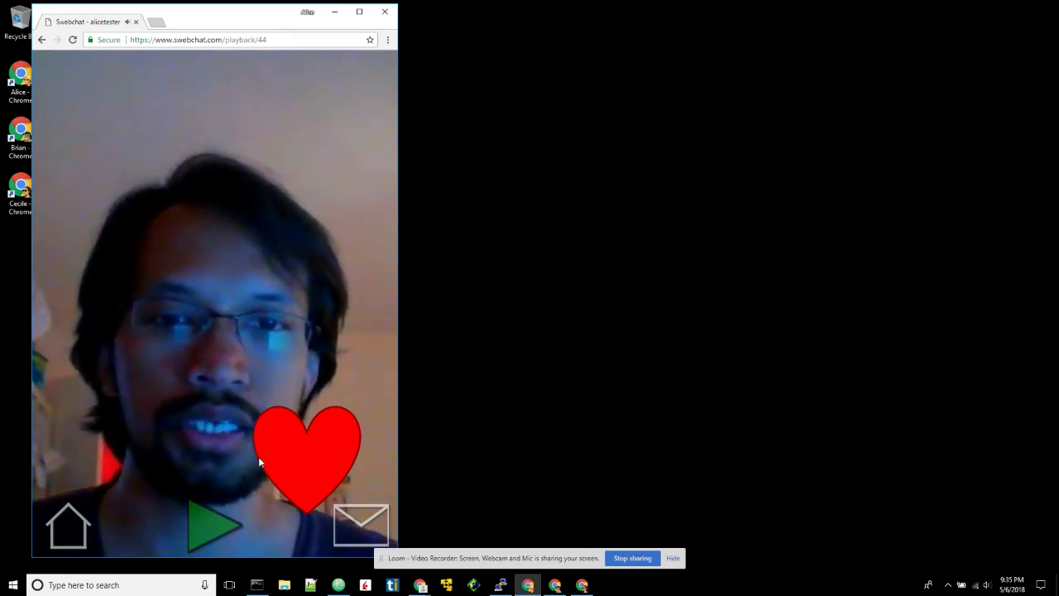
click(74, 527)
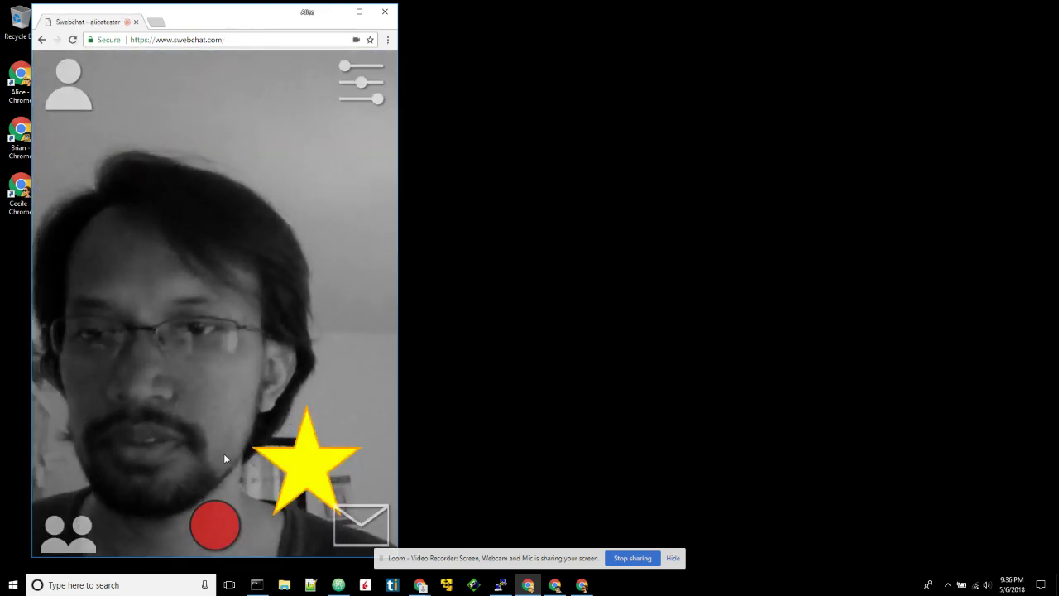